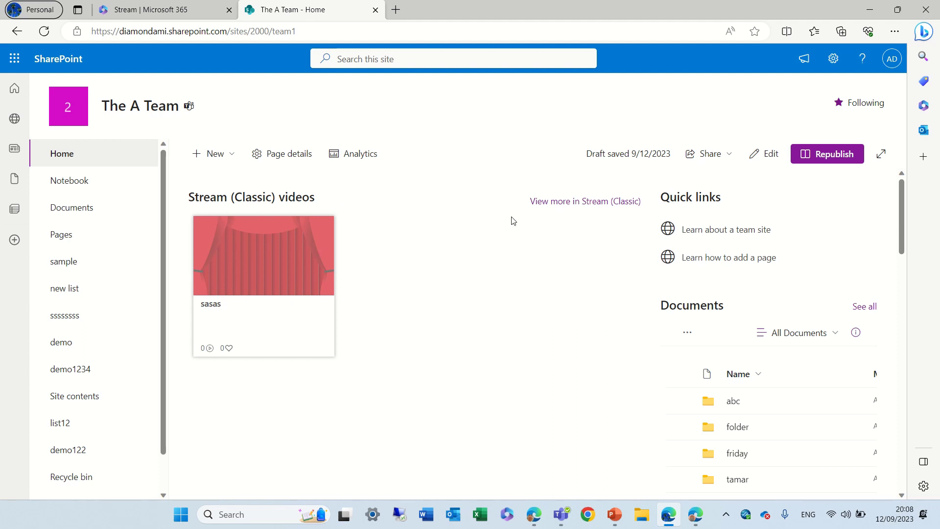
- Put The A Team home page in edit mode and inspect the Stream (Classic) web part's properties
click(769, 154)
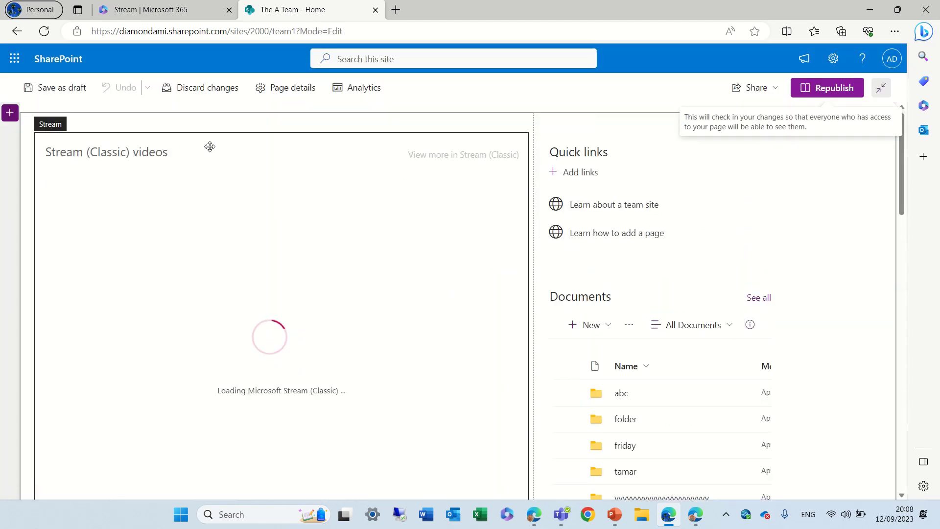
click(209, 147)
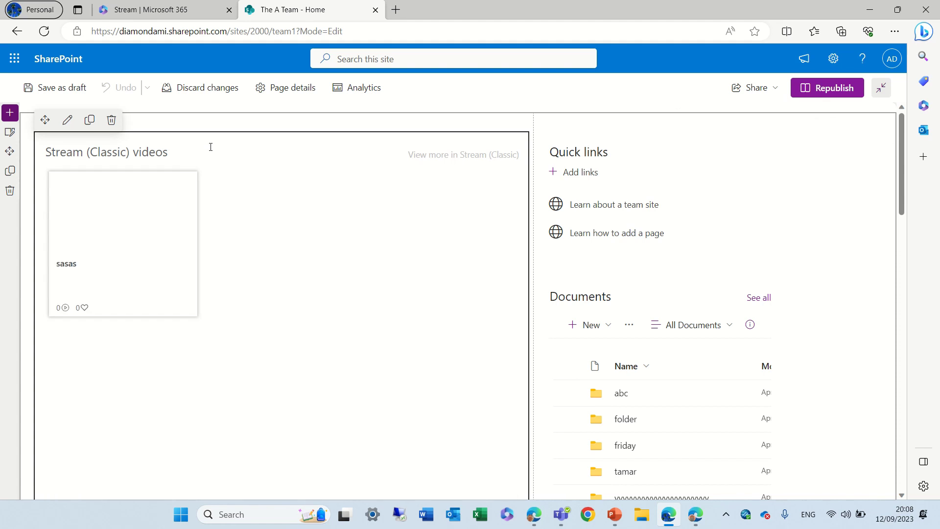
click(67, 119)
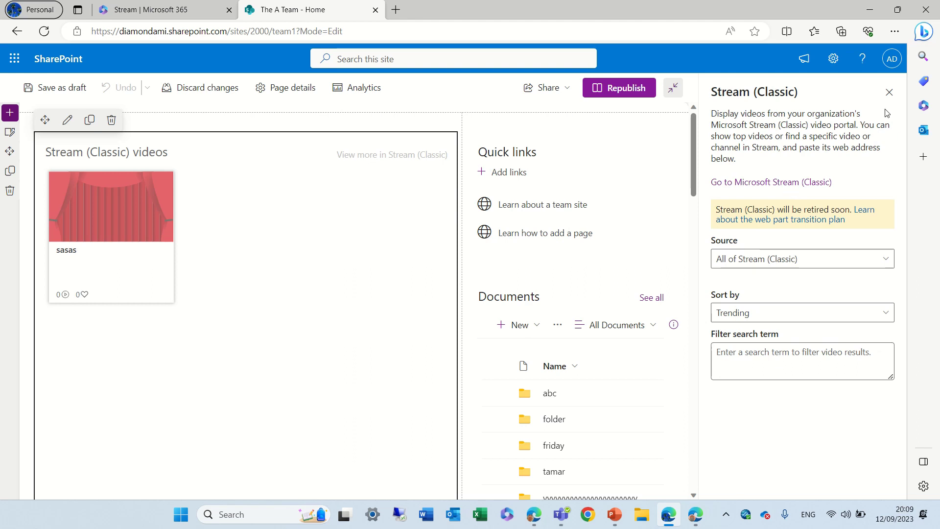
click(889, 92)
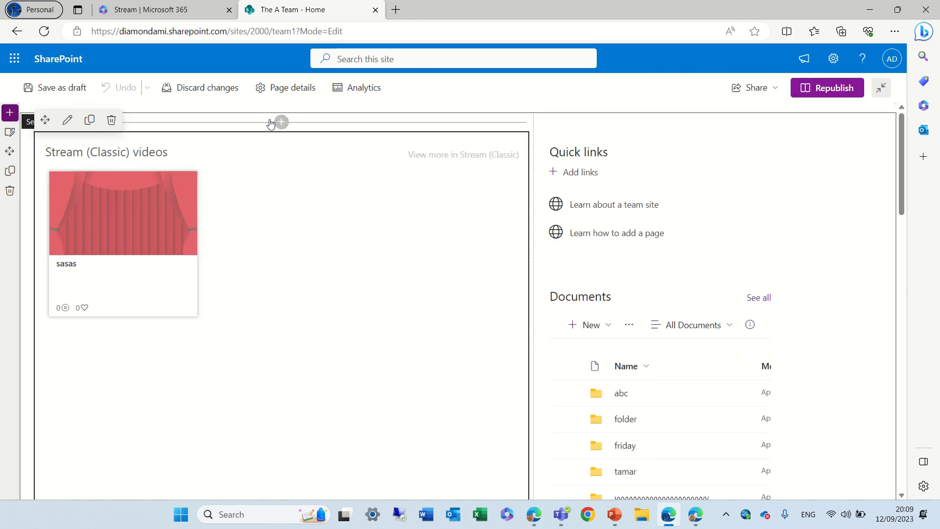
- Search the available web parts for "strea" above the Stream (Classic) videos section, without adding any
click(281, 122)
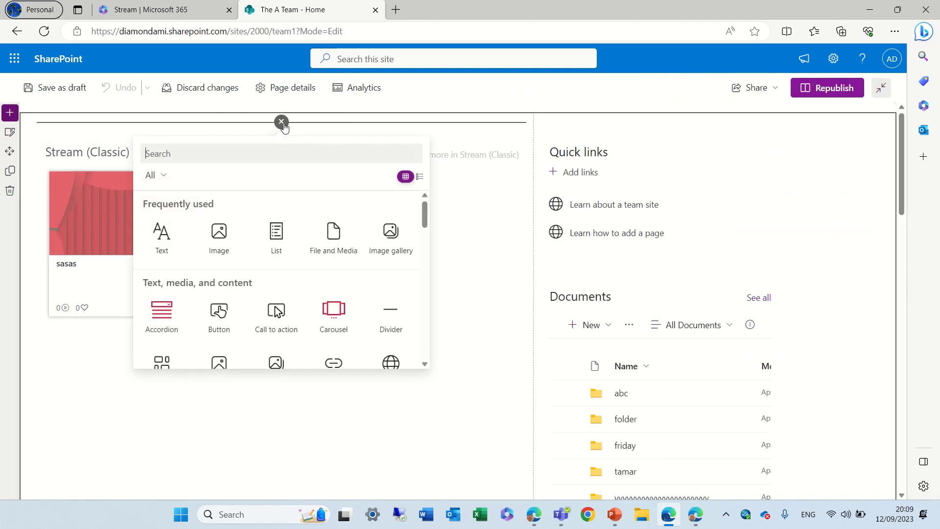
text(strea)
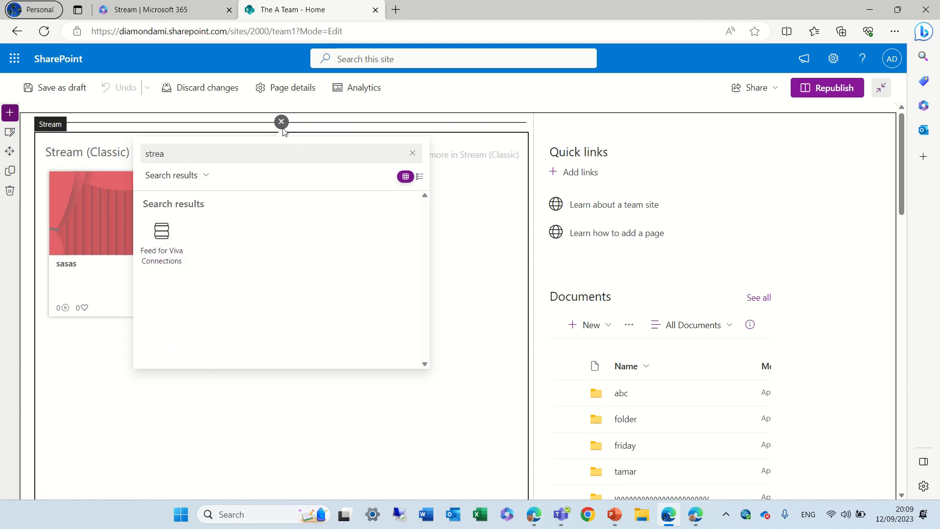
click(282, 122)
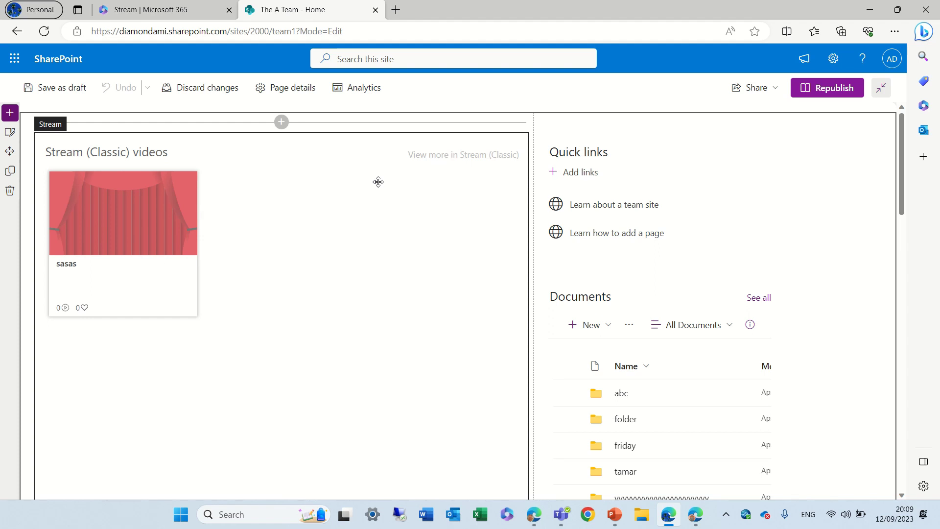
- On the U.S. Sales site's home page, add a Stream web part above the existing videos and open its properties
click(703, 525)
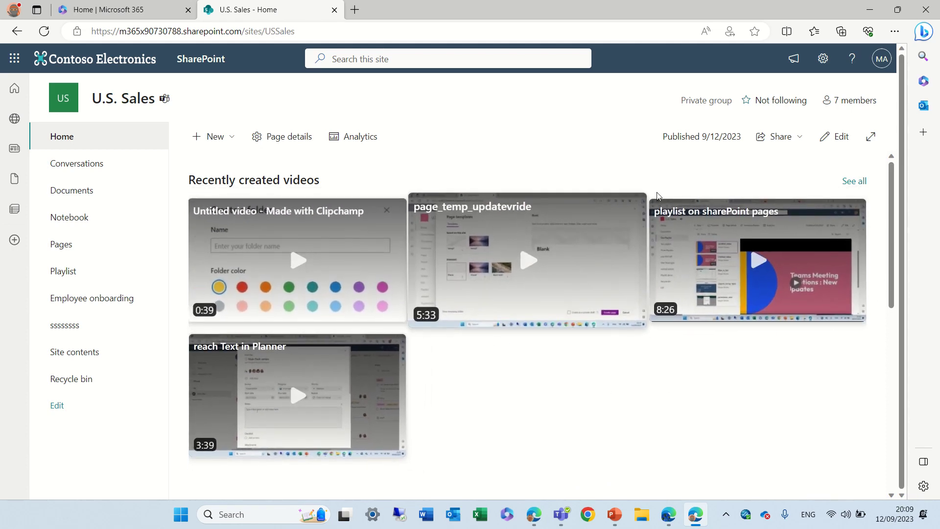
click(837, 138)
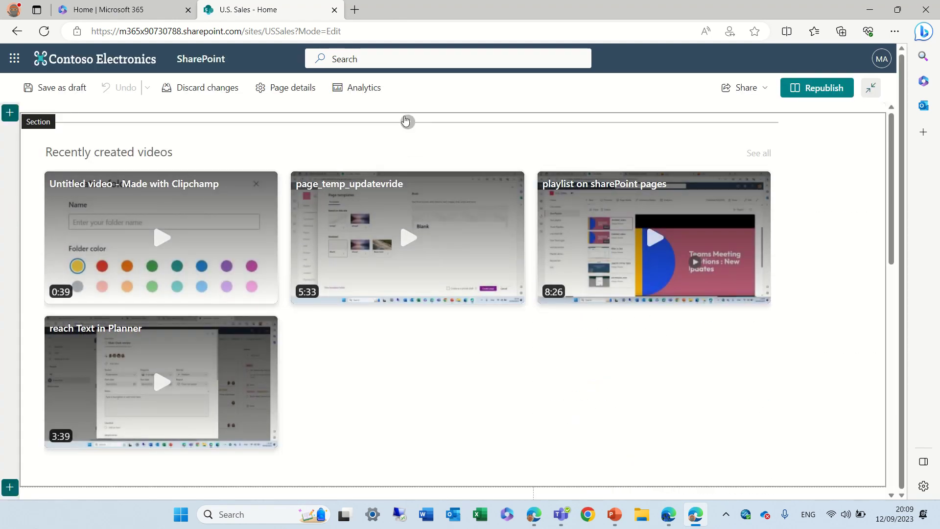
click(407, 122)
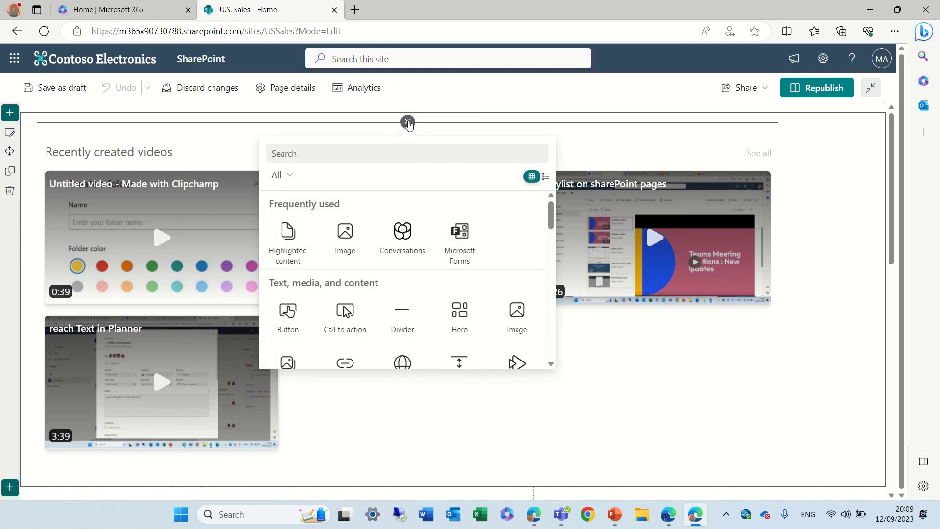
text(strea)
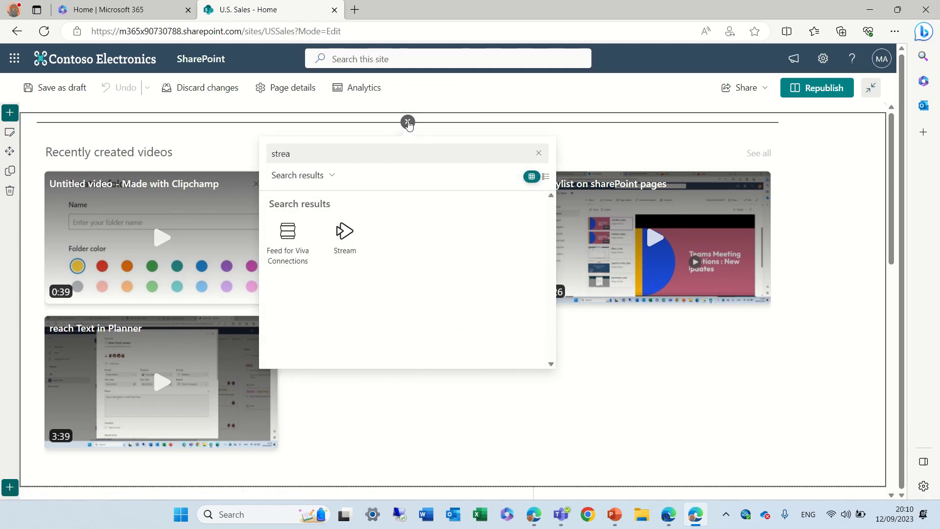
click(345, 232)
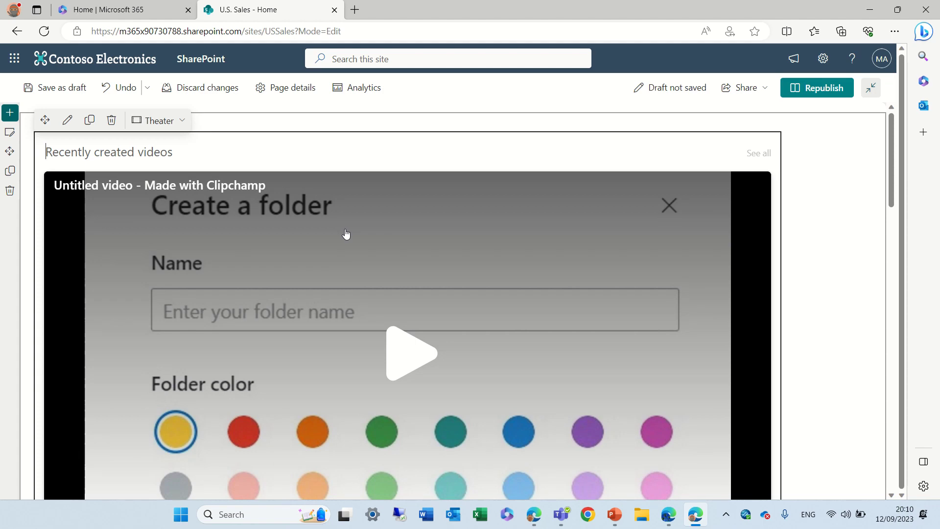
click(67, 119)
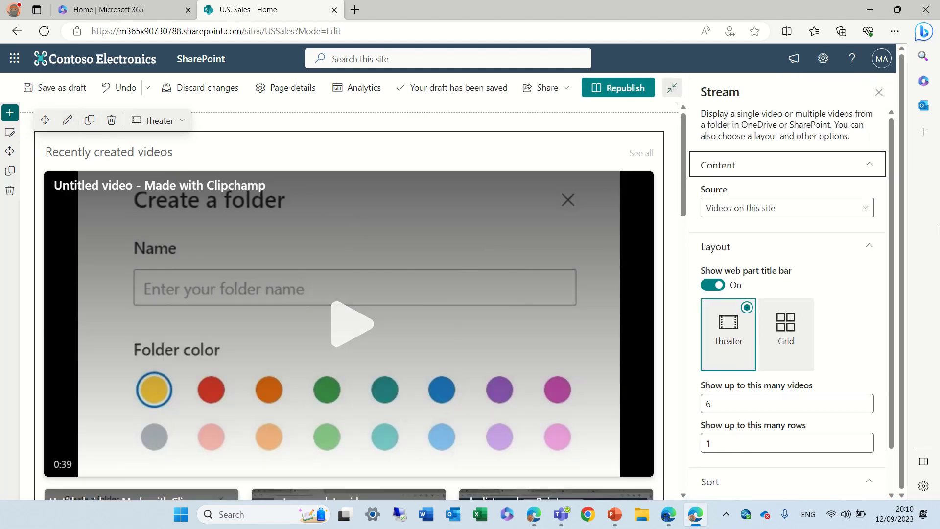
- Set the Stream web part's source to Folder, using the Sales East folder in the site's Documents library
click(865, 209)
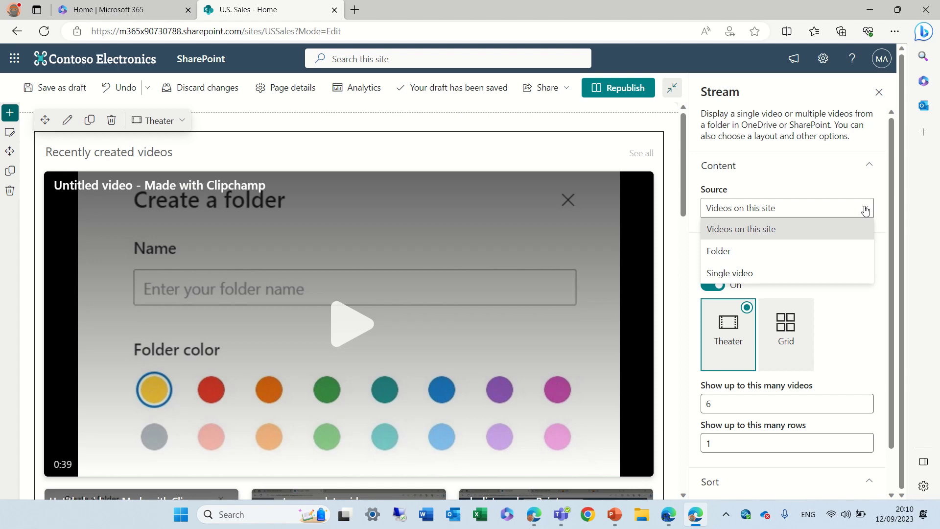
click(759, 252)
click(739, 247)
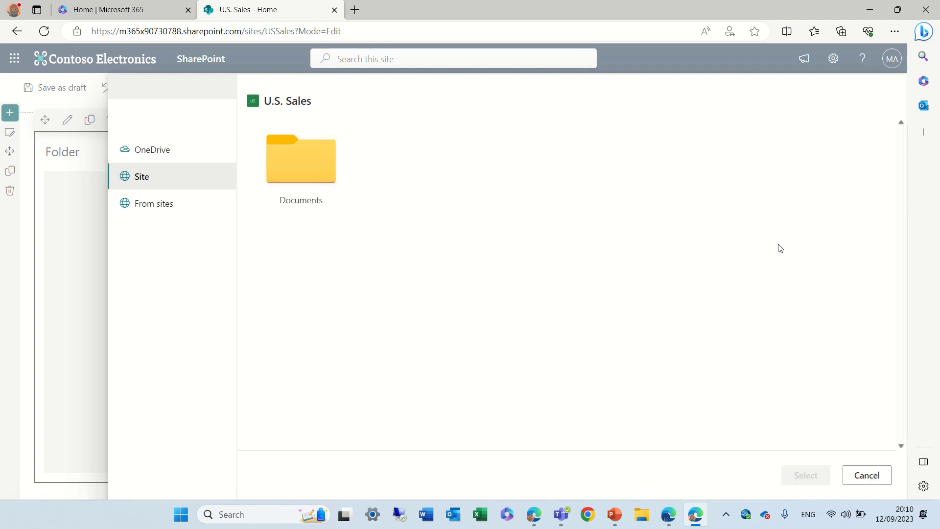
click(296, 161)
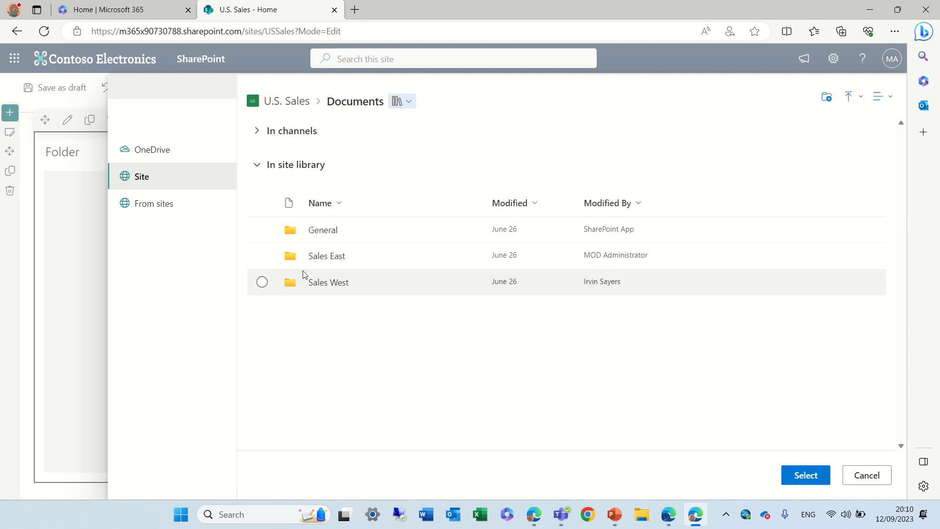
click(262, 256)
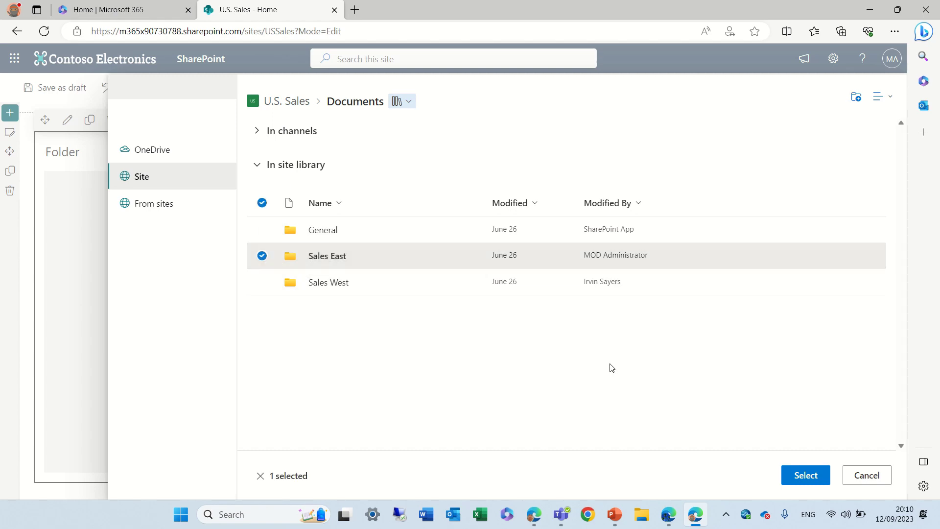
click(793, 476)
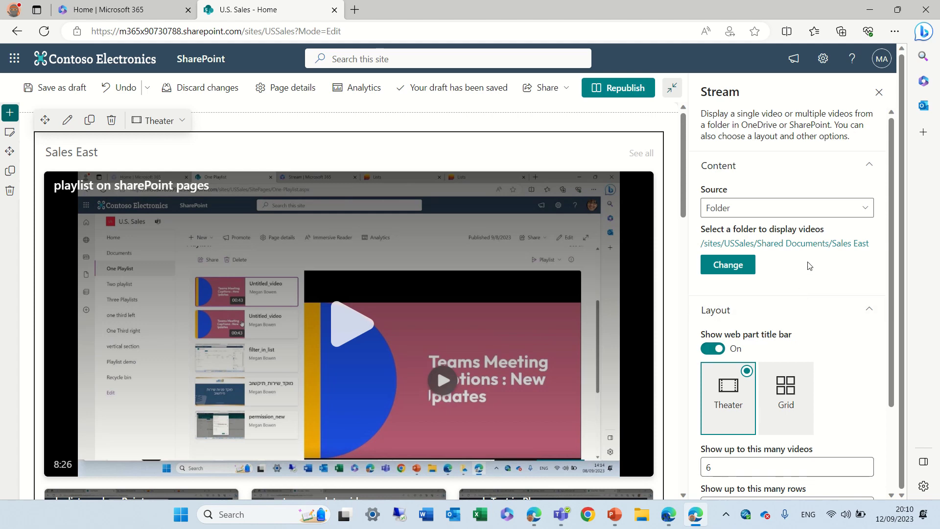
- Change the source to Single video, using "Untitled video - Made with Clipchamp.mp4" from the site's Documents library
click(869, 209)
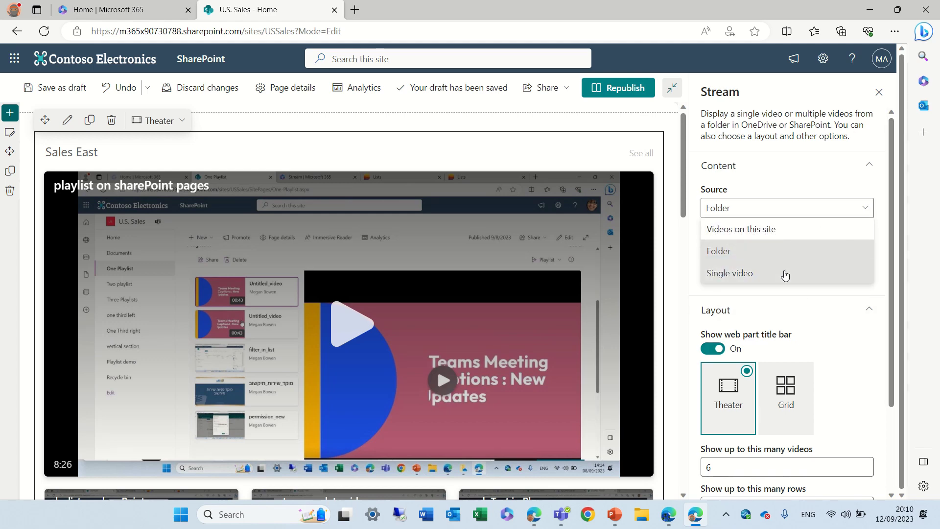
click(784, 275)
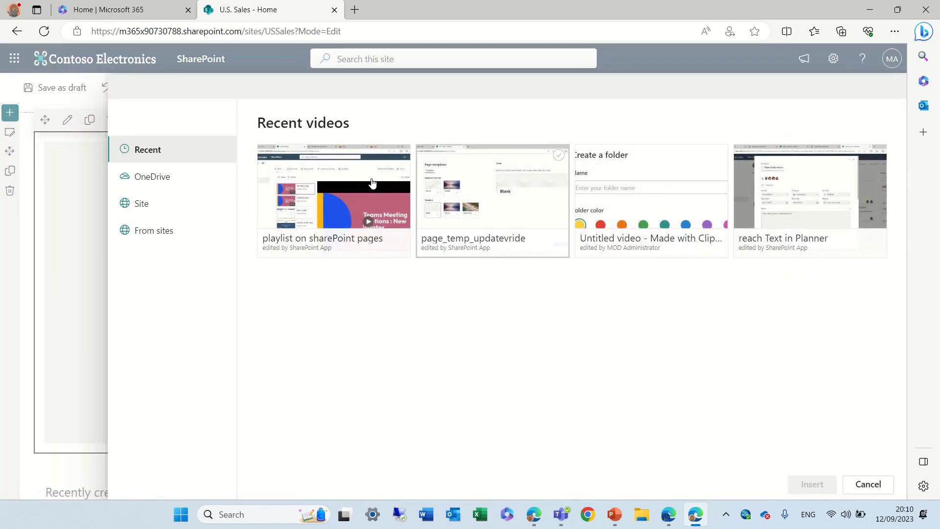
click(148, 203)
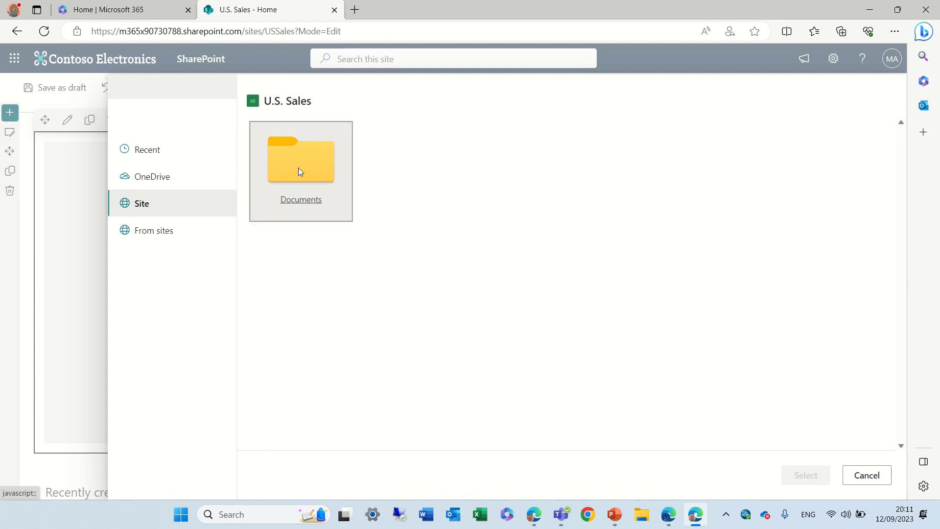
click(299, 171)
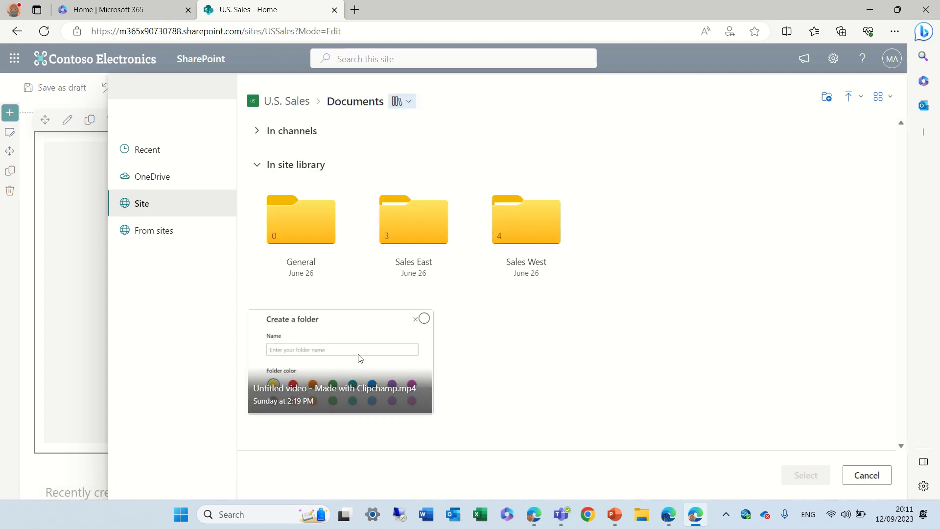
click(357, 350)
click(805, 474)
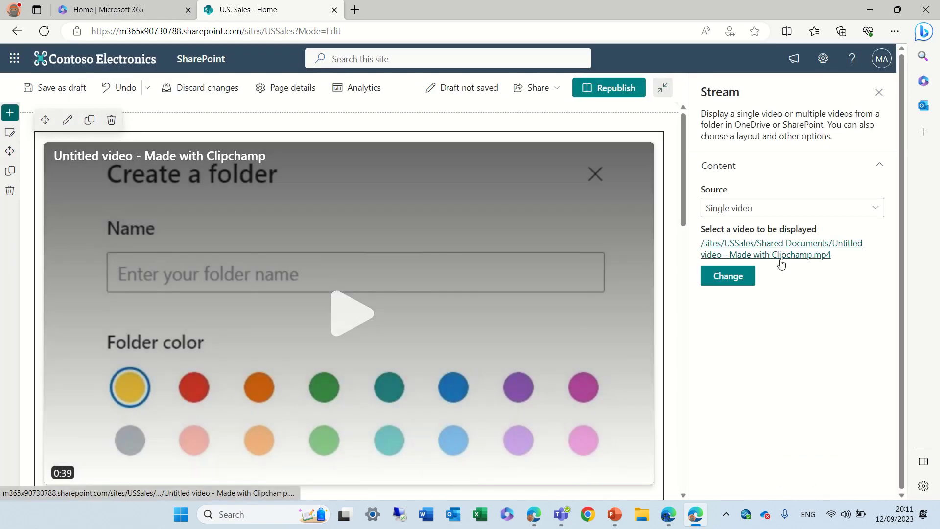
- Set the source to Videos on this site and try the web part title bar off, leaving it on
click(875, 209)
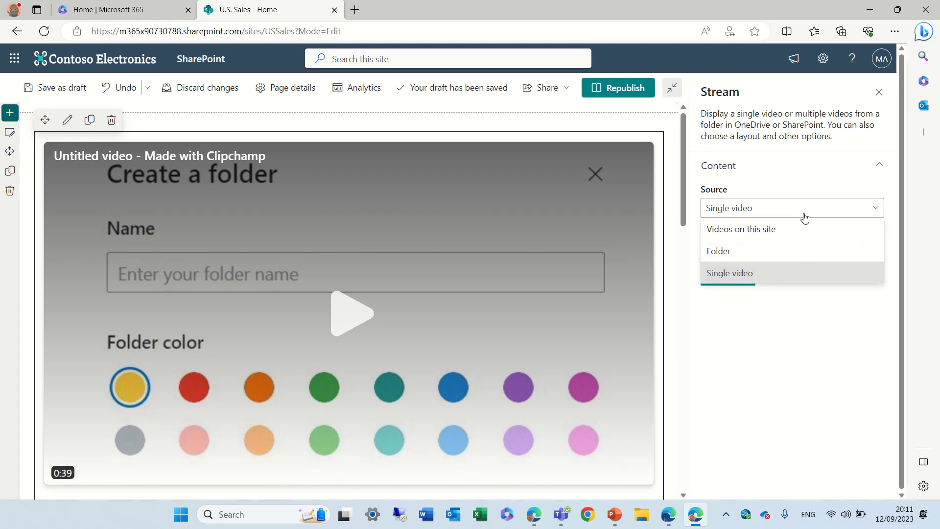
click(782, 230)
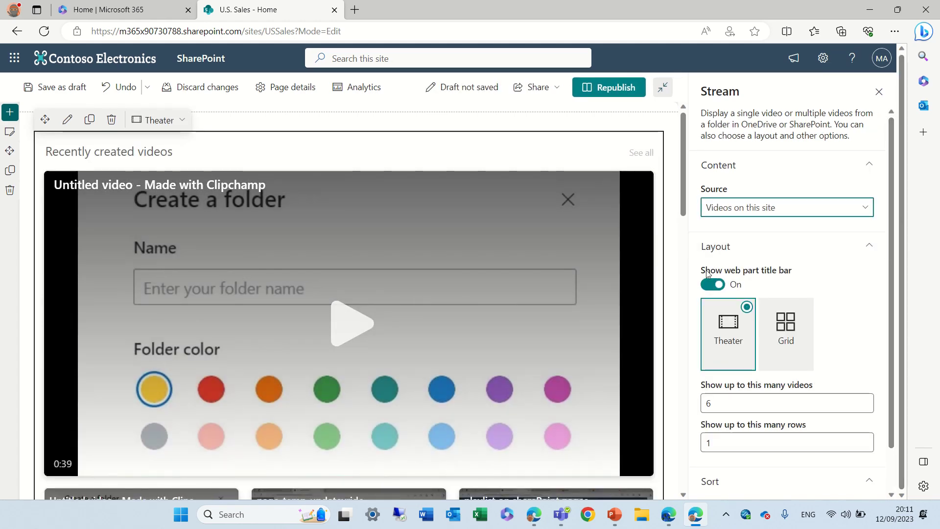
click(712, 287)
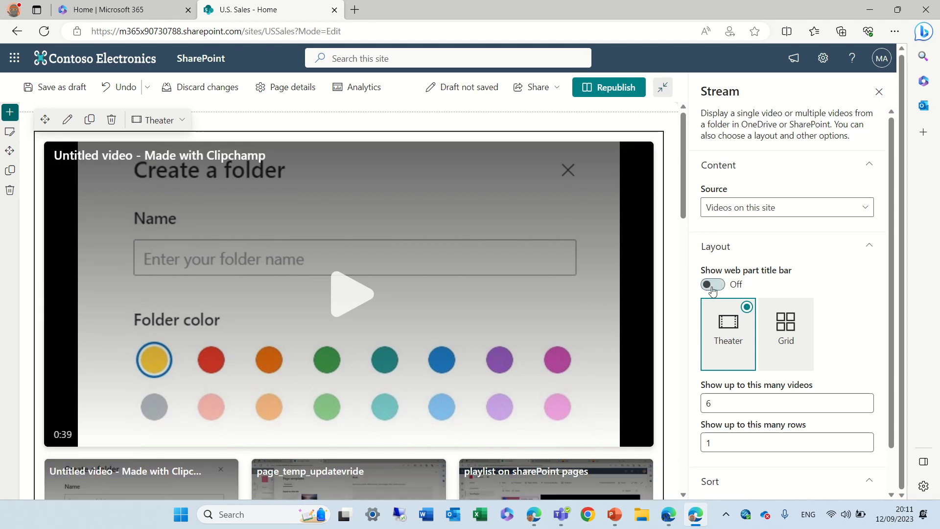
click(713, 285)
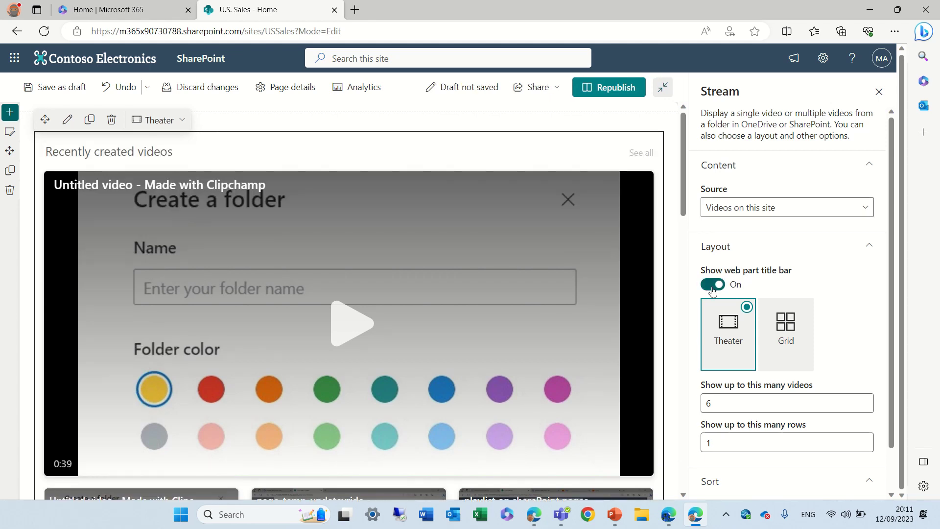
click(713, 285)
click(712, 285)
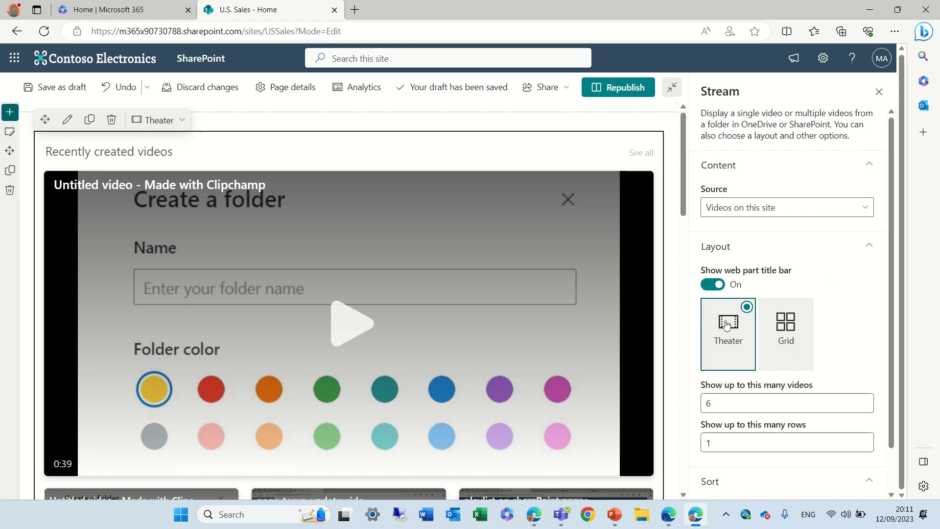
- Try the Grid layout, return to Theater, and page forward and back through the video carousel
click(795, 329)
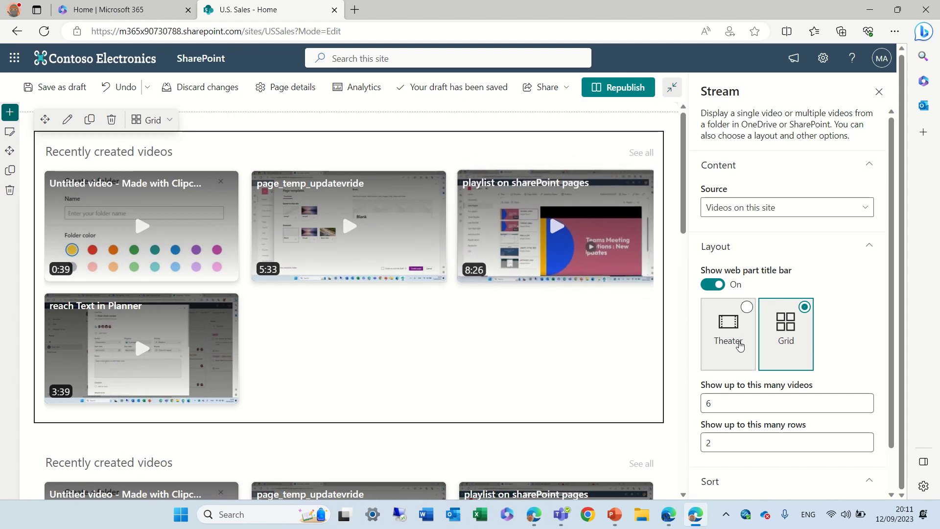
click(726, 337)
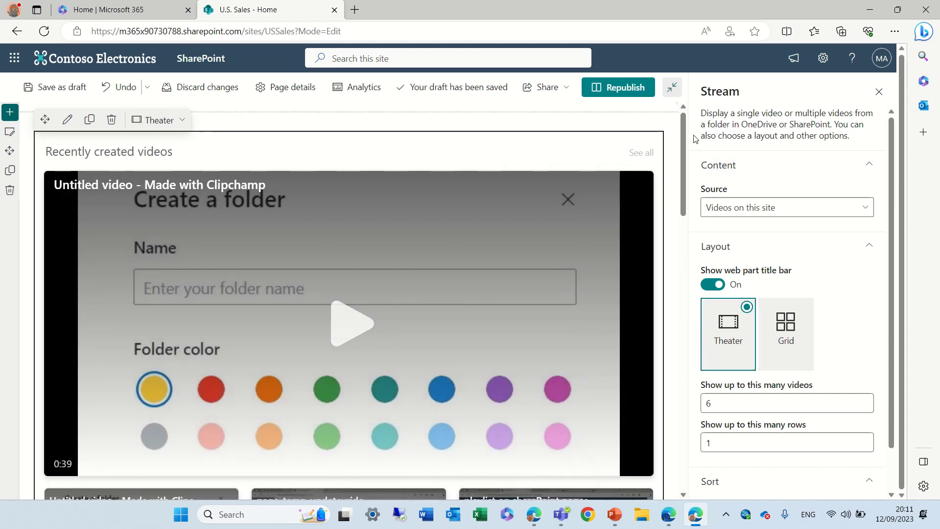
drag(681, 146, 683, 205)
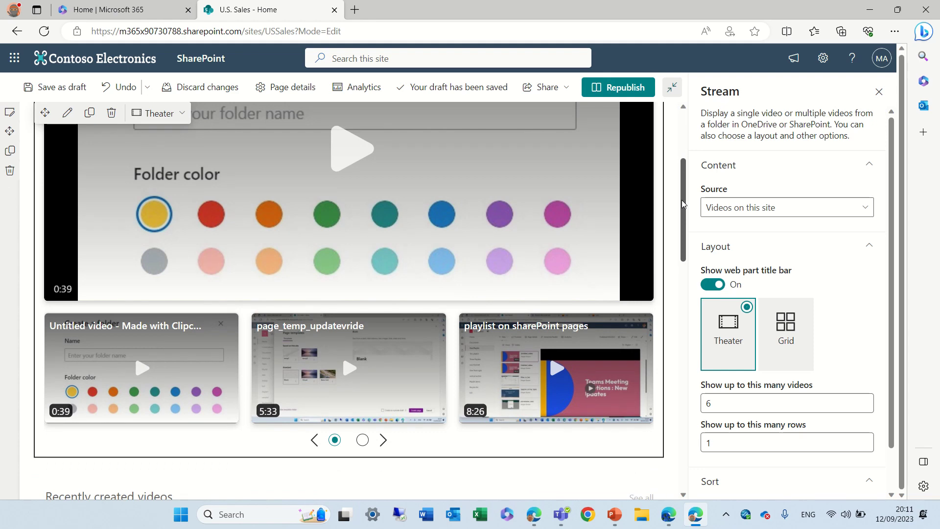
scroll(601, 214, down, 1)
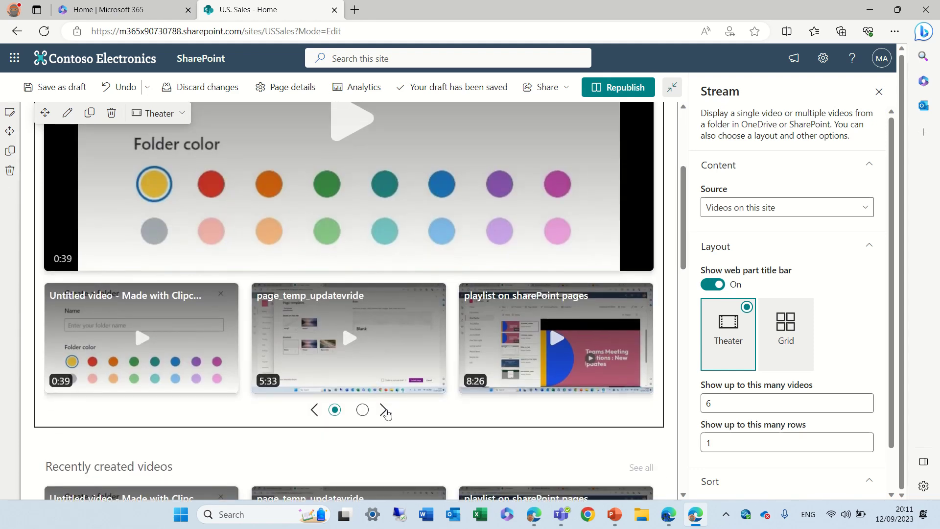
click(383, 409)
click(315, 410)
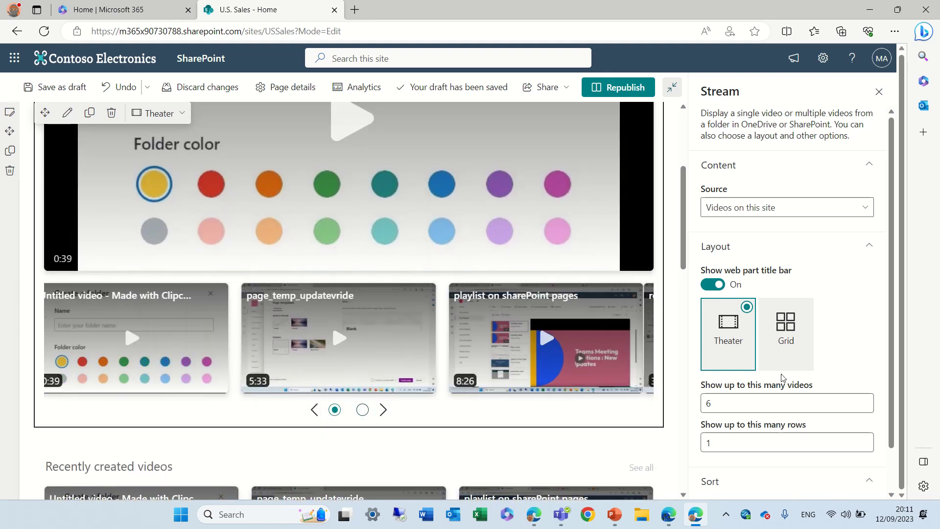
- Set the Stream web part's layout to Grid and bring its Sort options into view
click(772, 333)
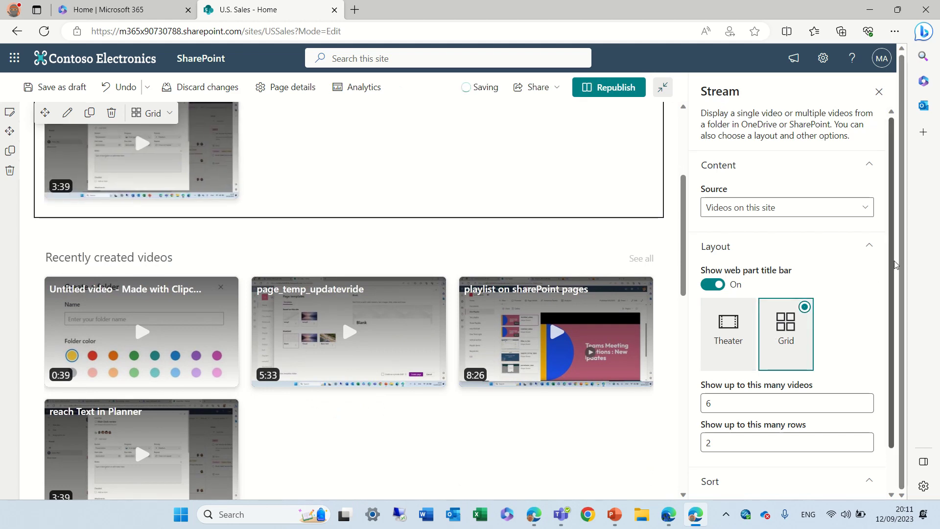
scroll(896, 311, down, 1)
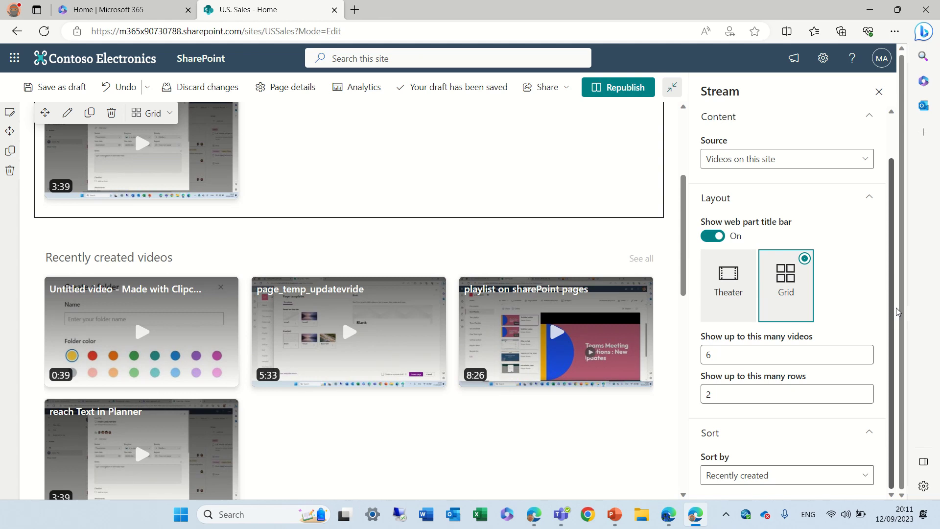
- Set the Stream web part's Grid layout to show up to 30 videos in up to 3 rows
click(789, 349)
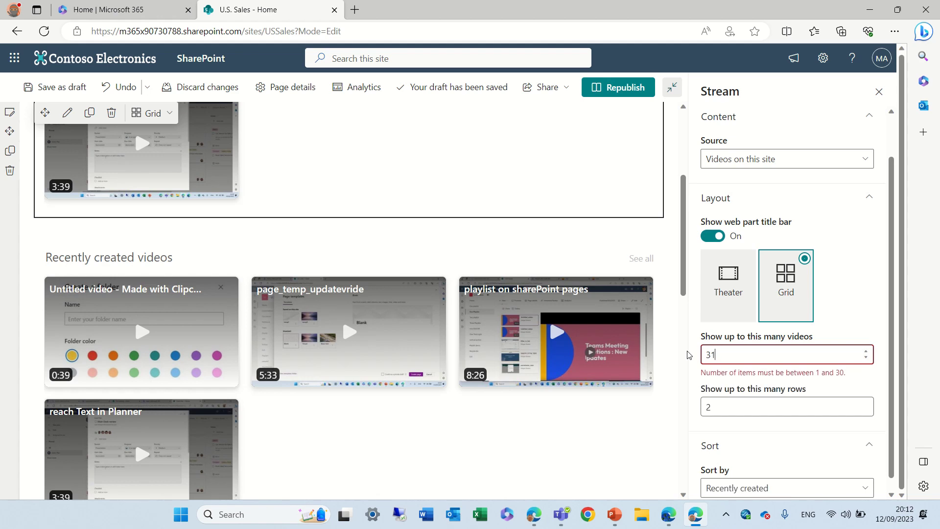
key(BackSpace)
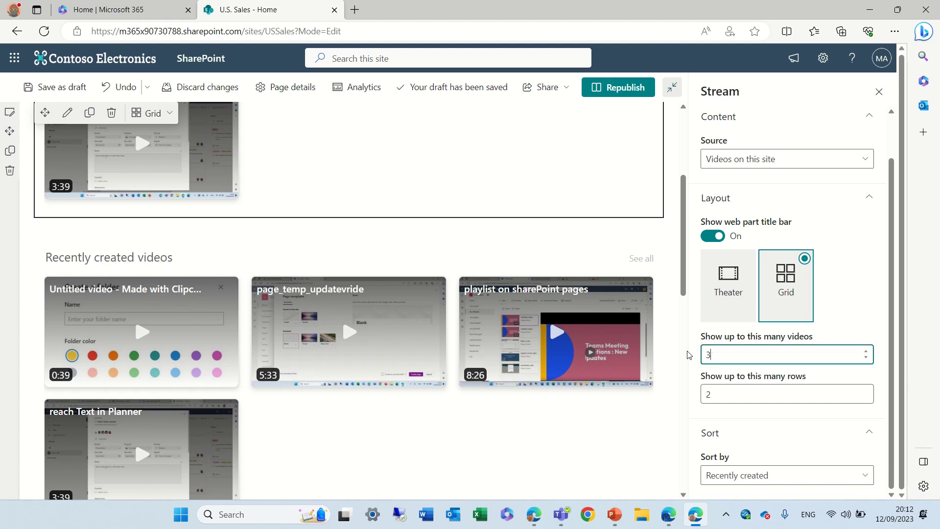
click(730, 390)
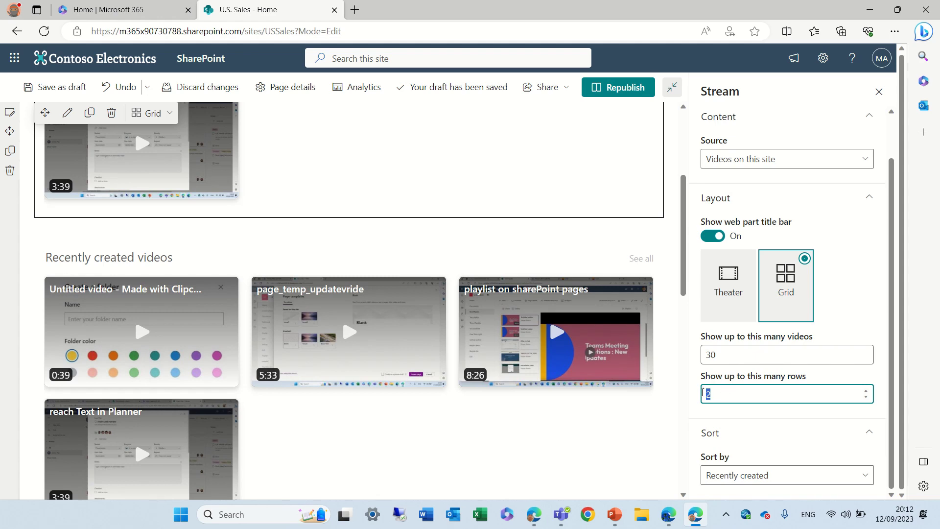
text(2)
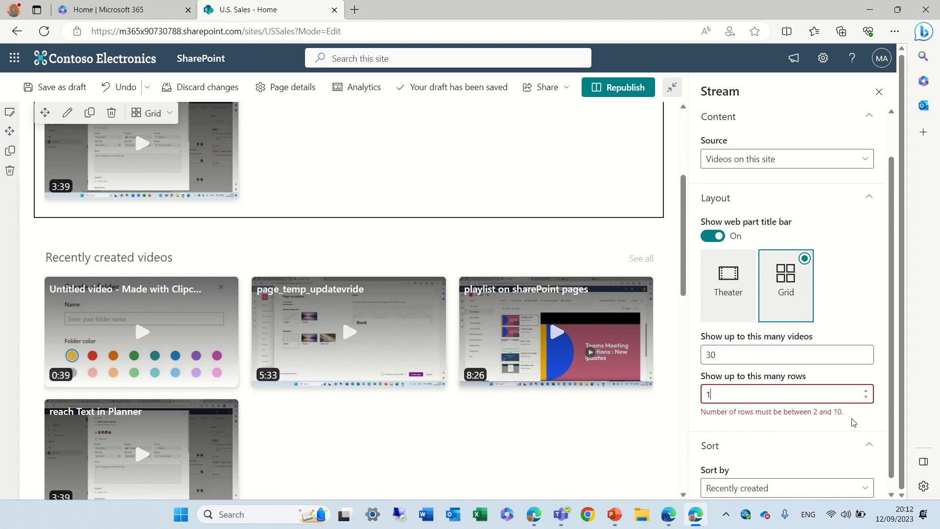
drag(733, 393, 690, 398)
text(3)
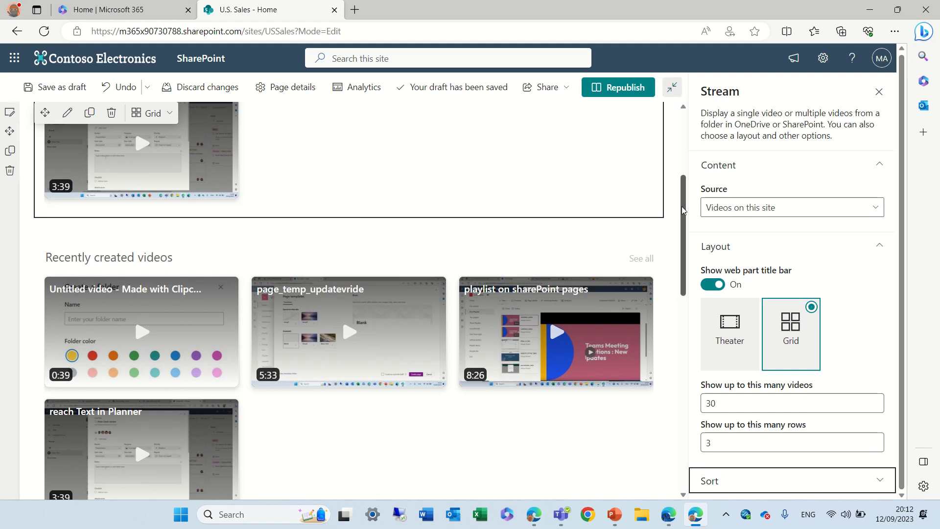
- Try the Recently edited and Author sort orders for the Stream web part, returning to Recently created
scroll(683, 209, down, 3)
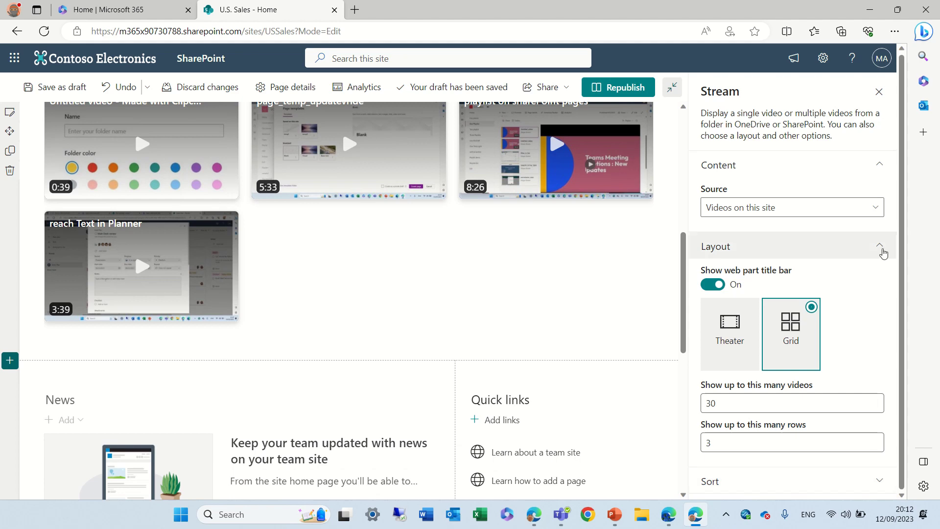
click(881, 252)
click(883, 272)
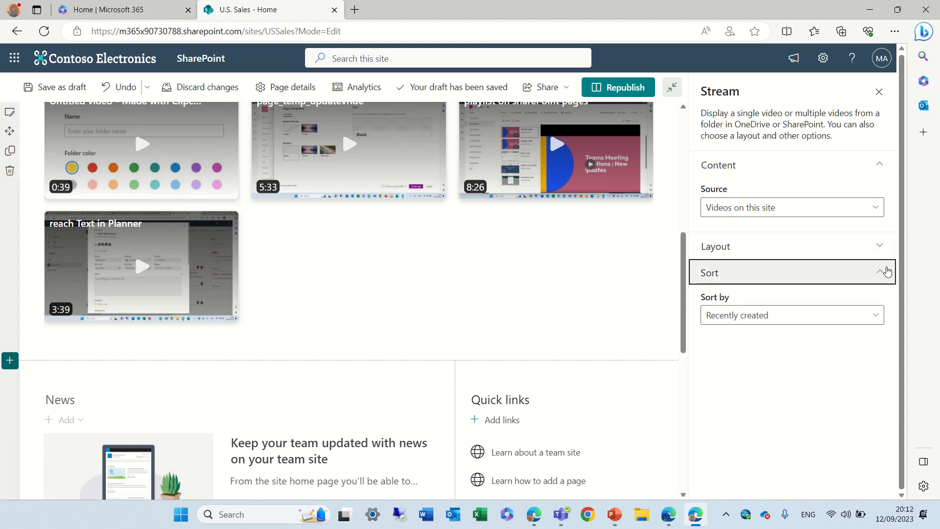
click(865, 323)
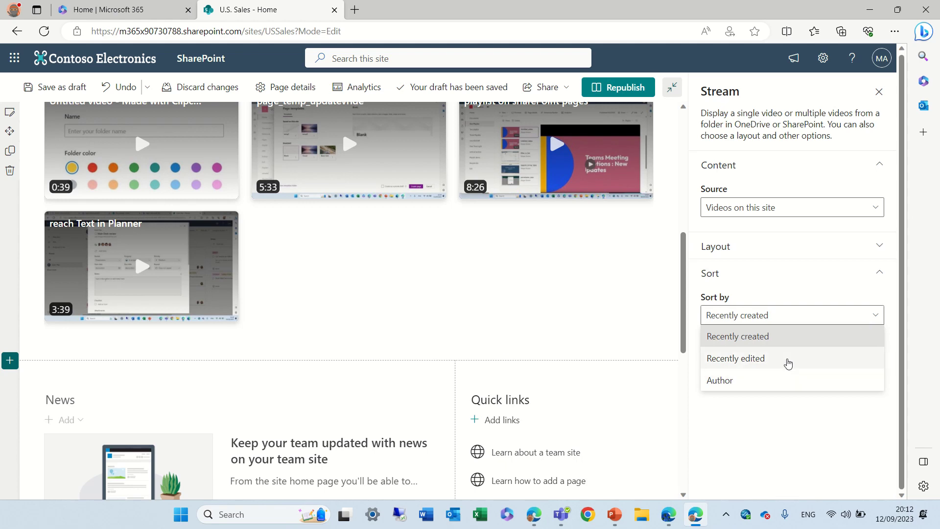
click(811, 343)
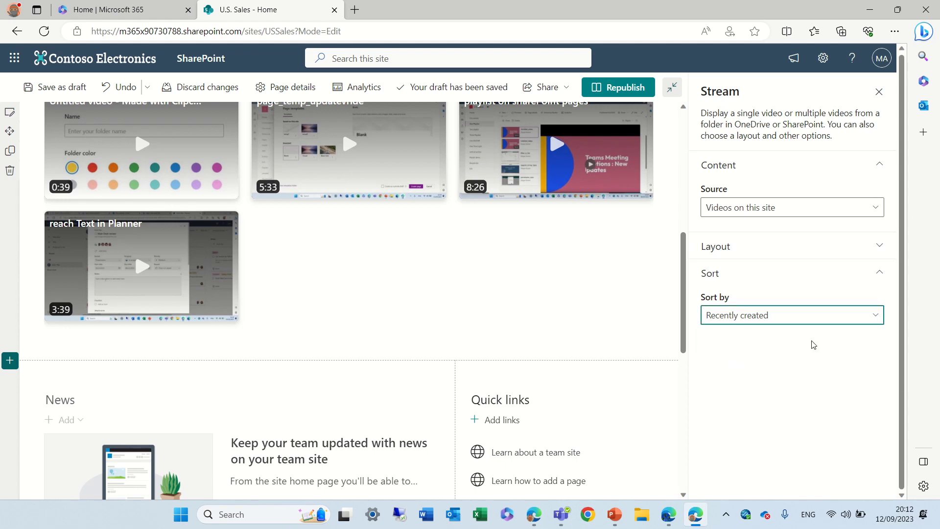
click(854, 322)
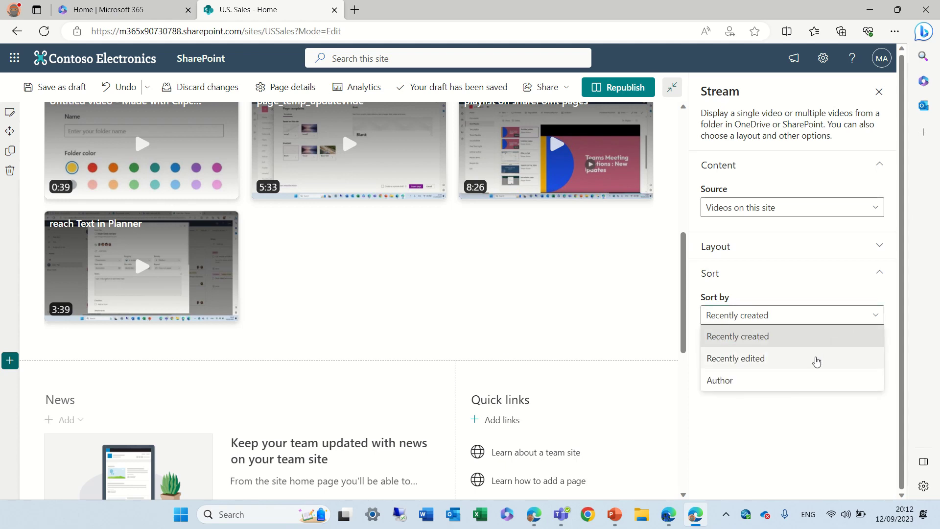
click(816, 360)
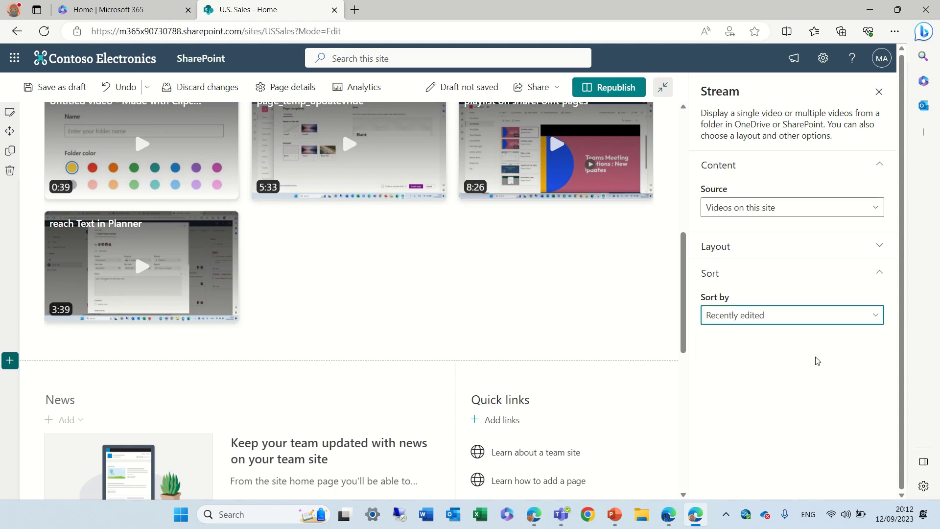
click(851, 322)
click(766, 386)
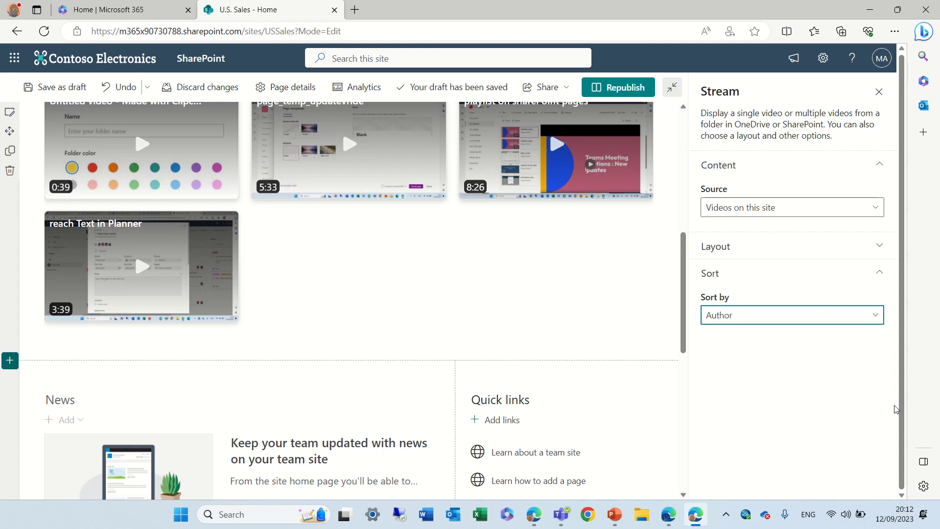
click(859, 320)
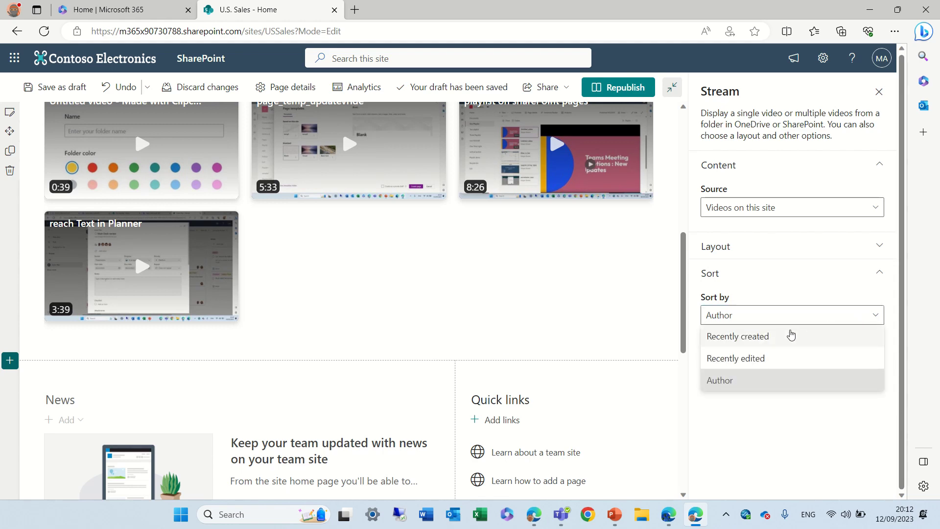
click(791, 334)
click(879, 272)
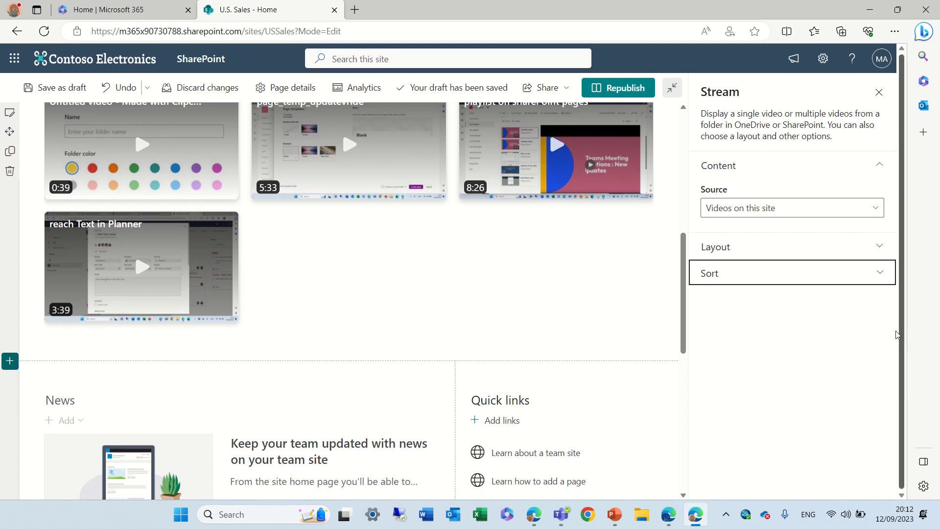
- Keep the Stream web part's source as Videos on this site and republish the page
click(870, 208)
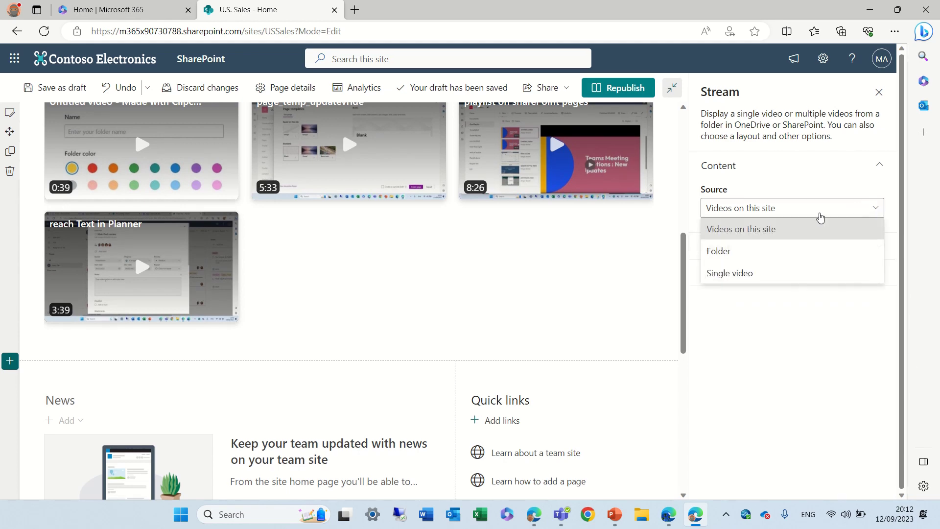
click(779, 230)
click(624, 90)
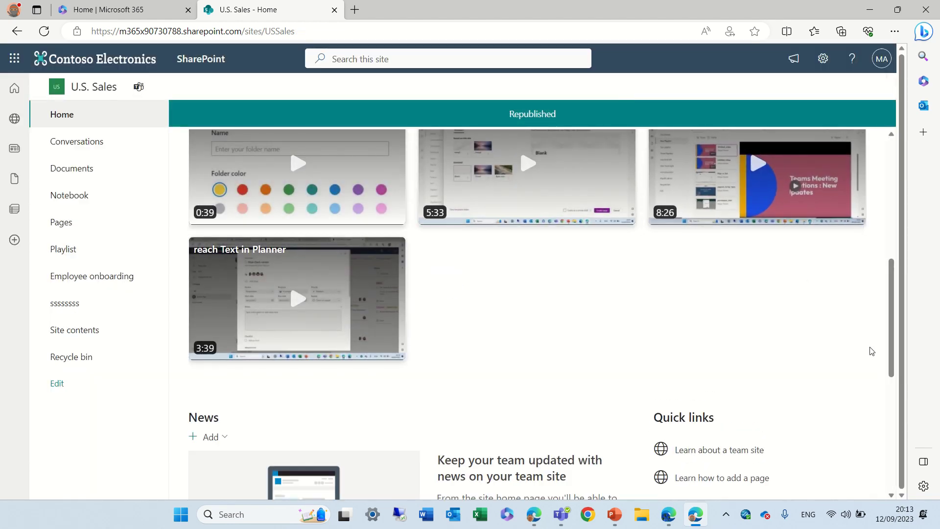
- Play the Clipchamp video inline from Recently created videos, view it in its own browser tab, and close both the tab and the inline player
drag(889, 354, 886, 303)
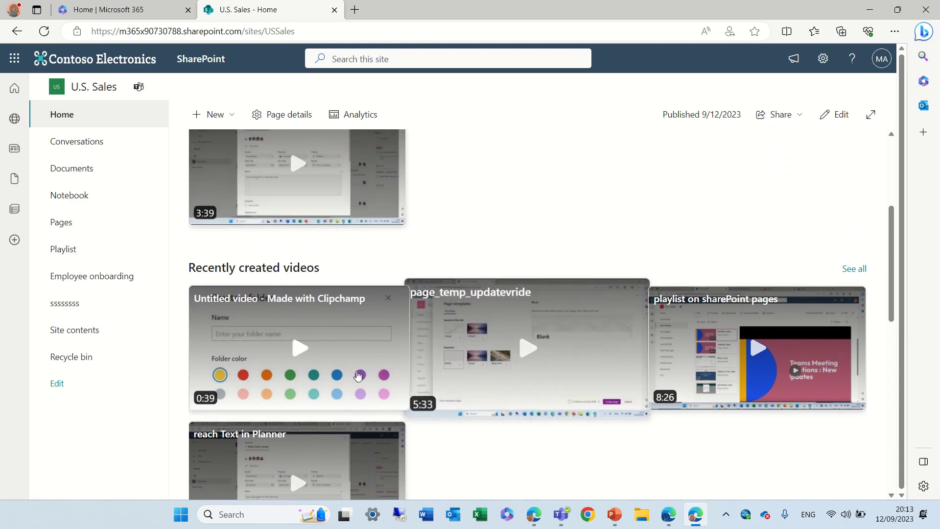
mouse_move(278, 359)
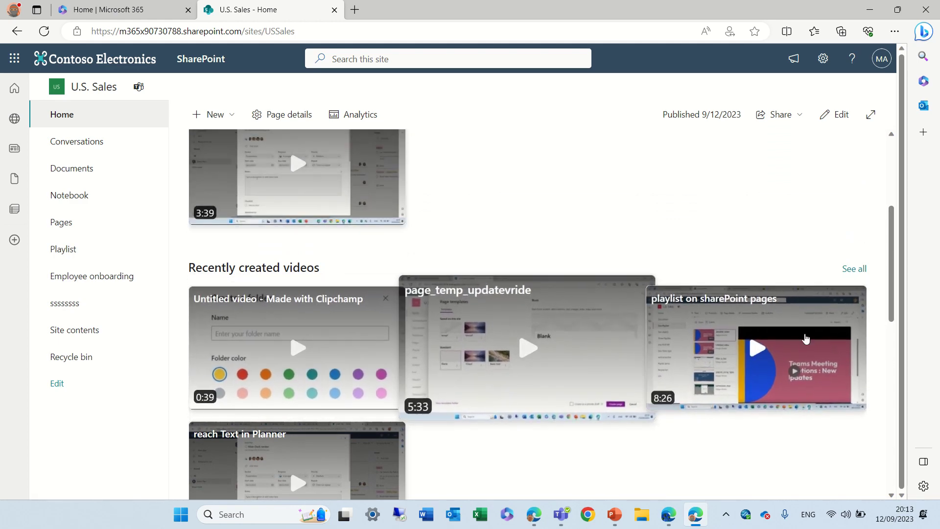
mouse_move(581, 336)
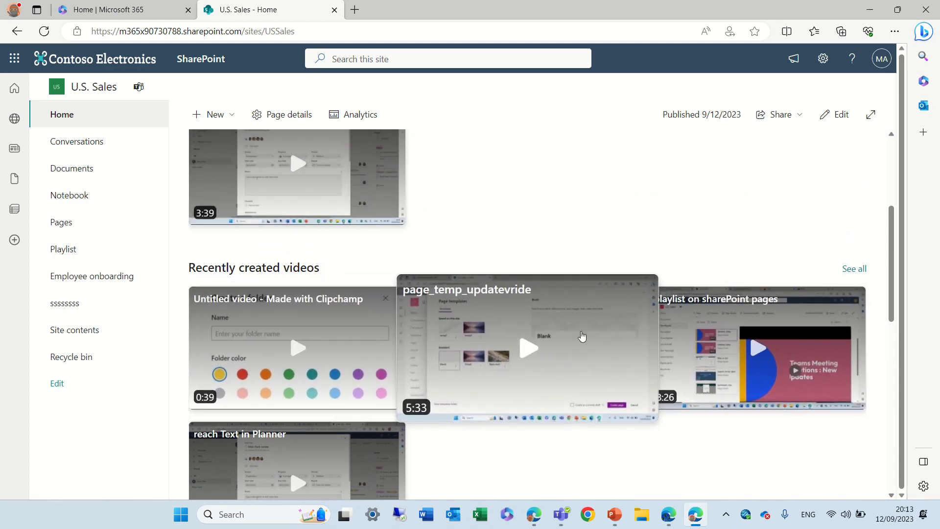
click(310, 346)
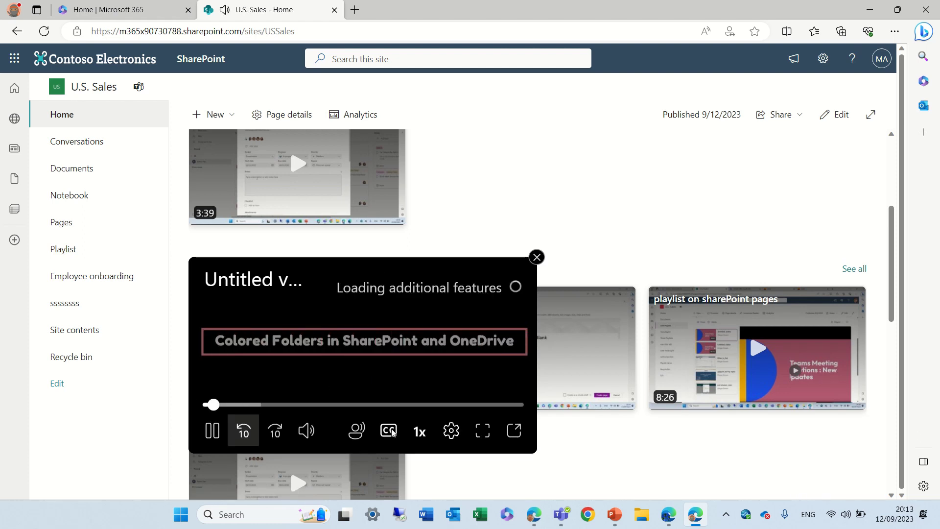
click(514, 430)
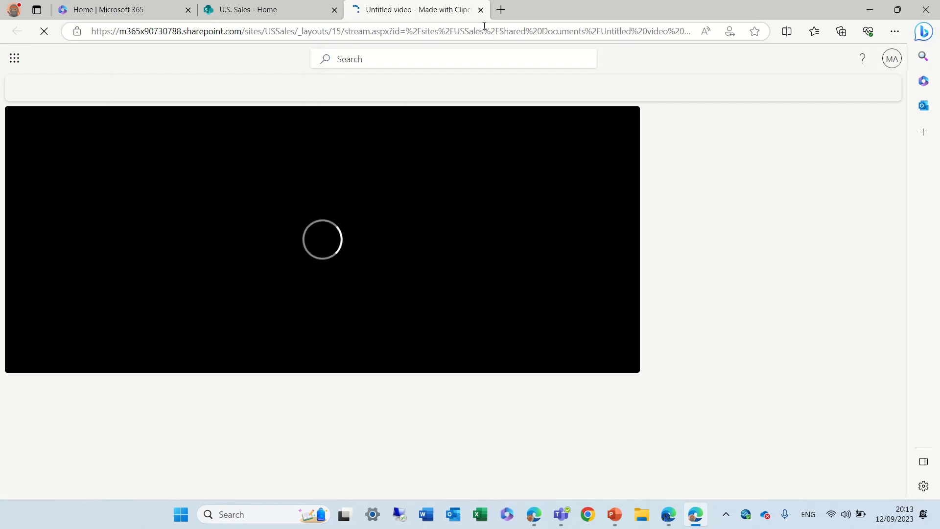
click(480, 10)
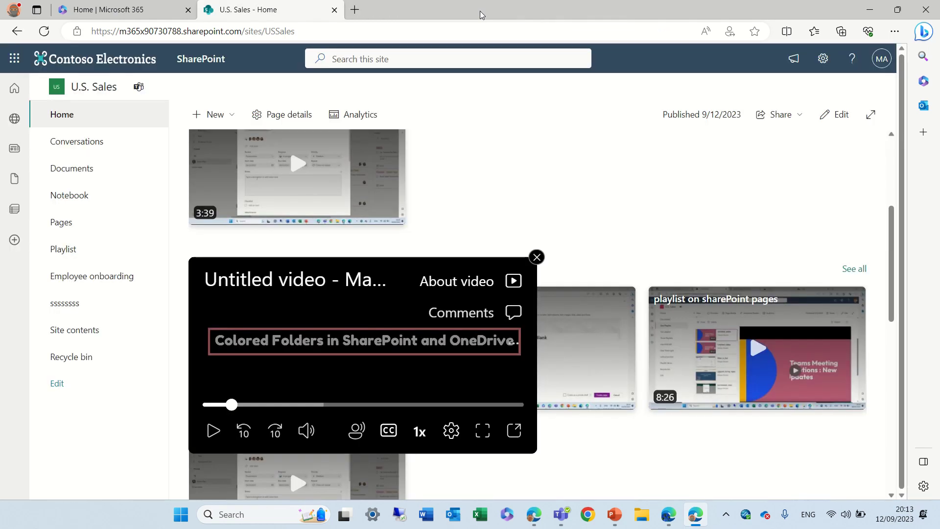
click(536, 257)
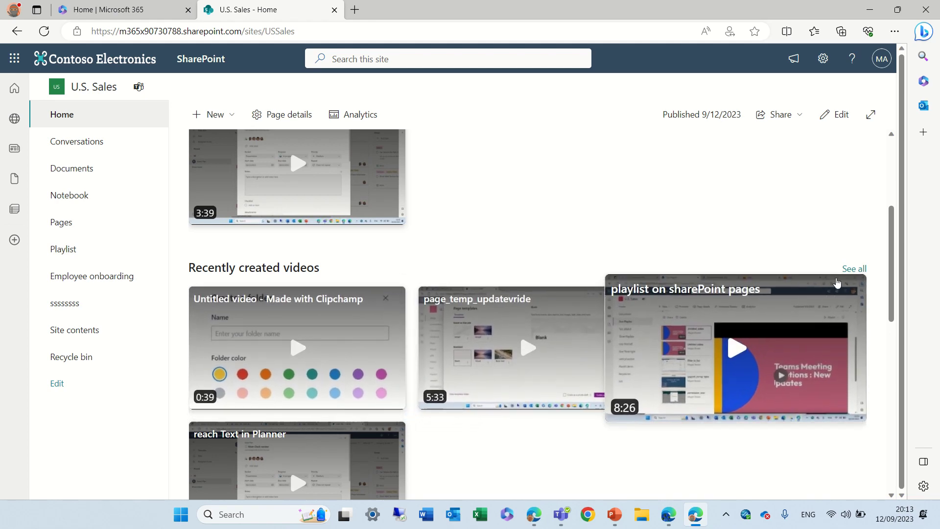
- Reopen the home page for editing and switch the topmost Stream web part's layout to Theater
click(836, 114)
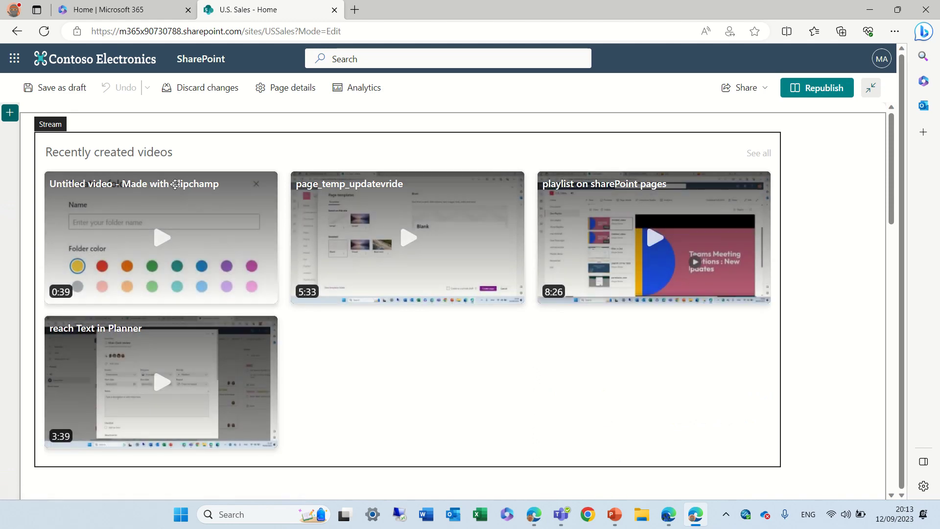
click(199, 171)
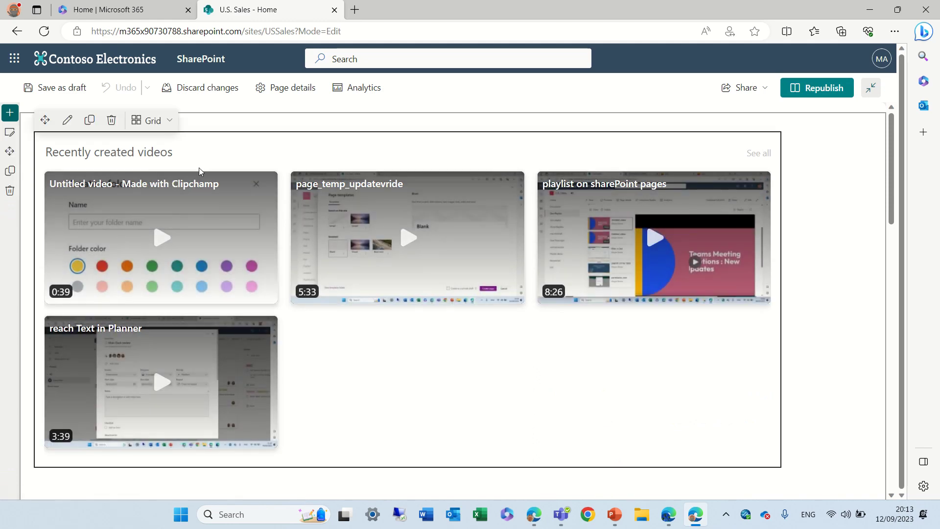
click(68, 120)
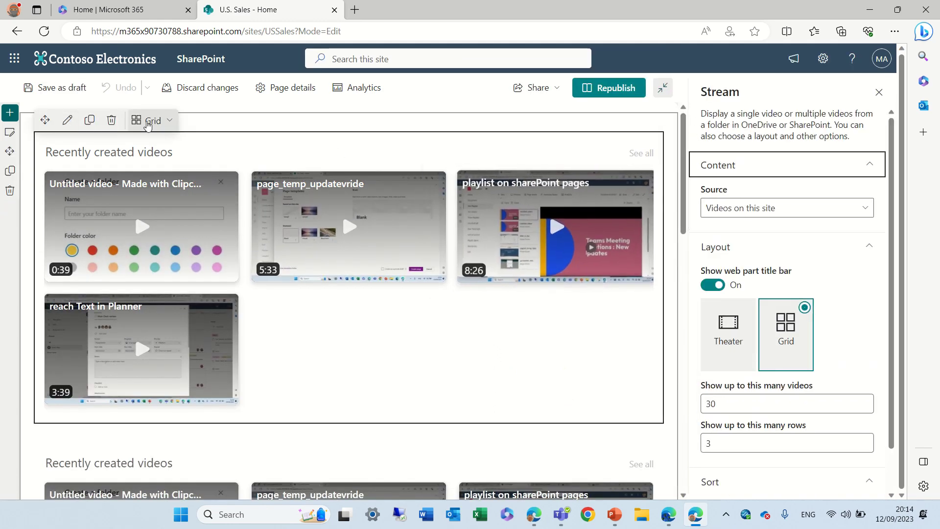
click(151, 120)
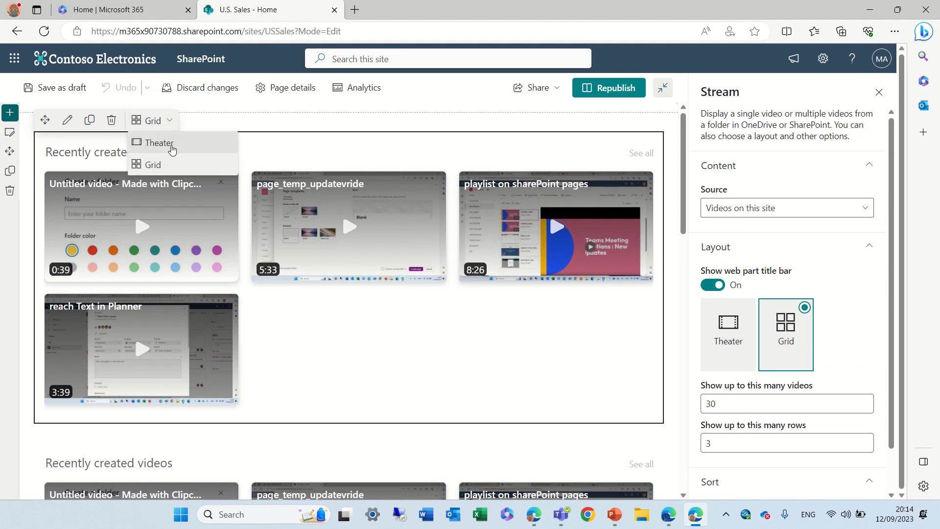
click(168, 145)
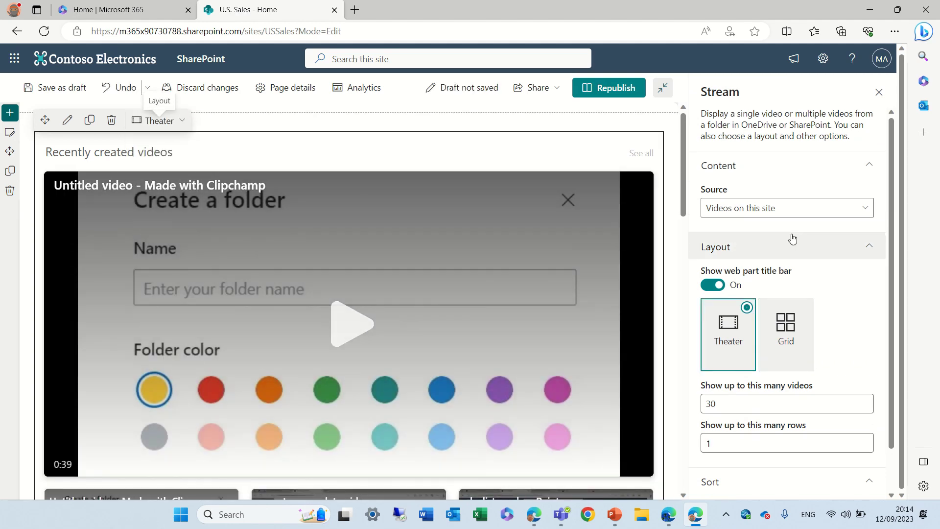
- Set the Theater layout to show up to 2 rows and republish the page
drag(891, 190, 893, 231)
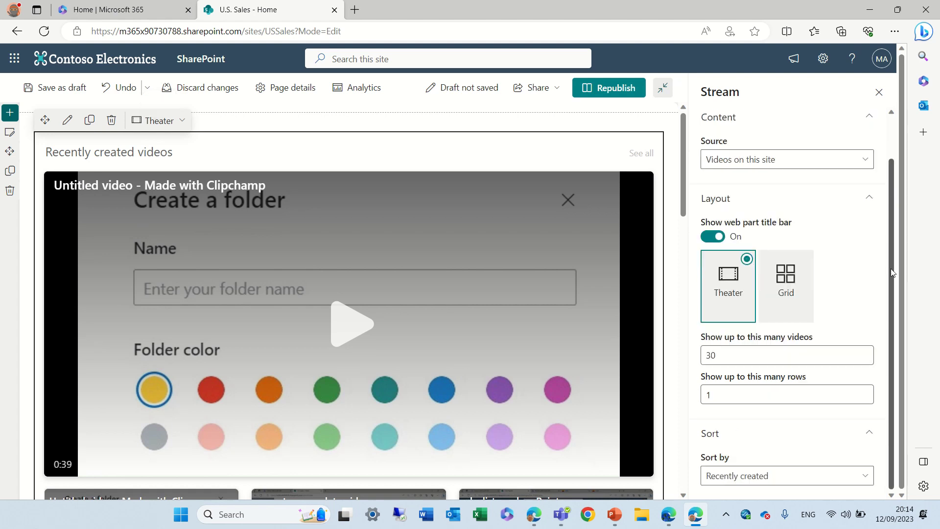
click(715, 399)
drag(715, 399, 701, 395)
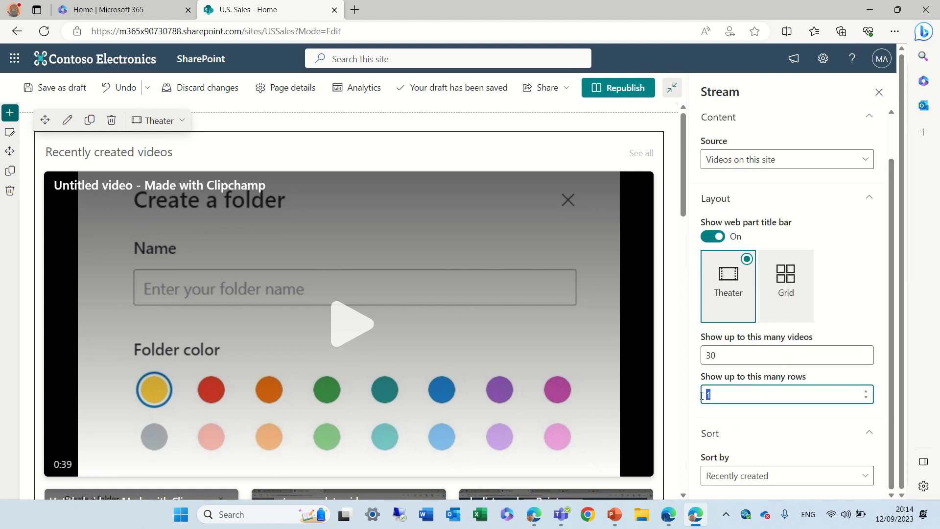
click(744, 433)
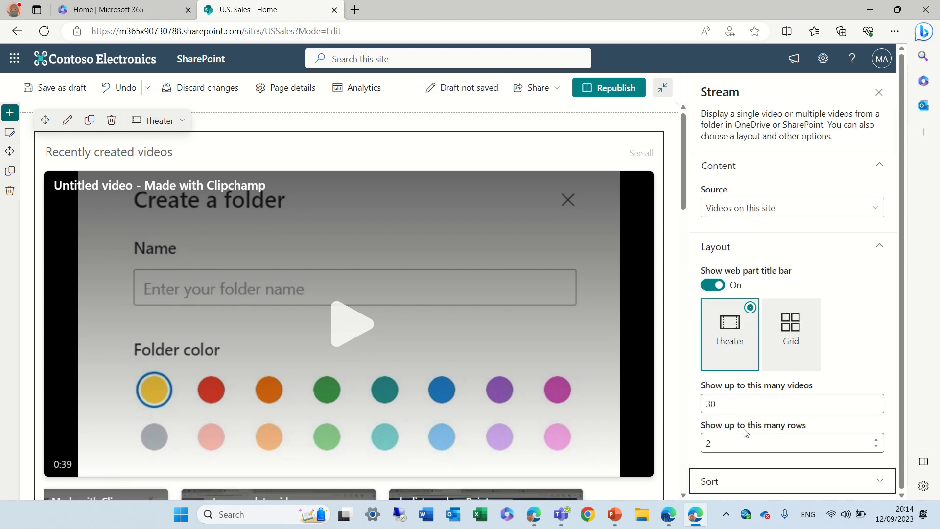
click(616, 95)
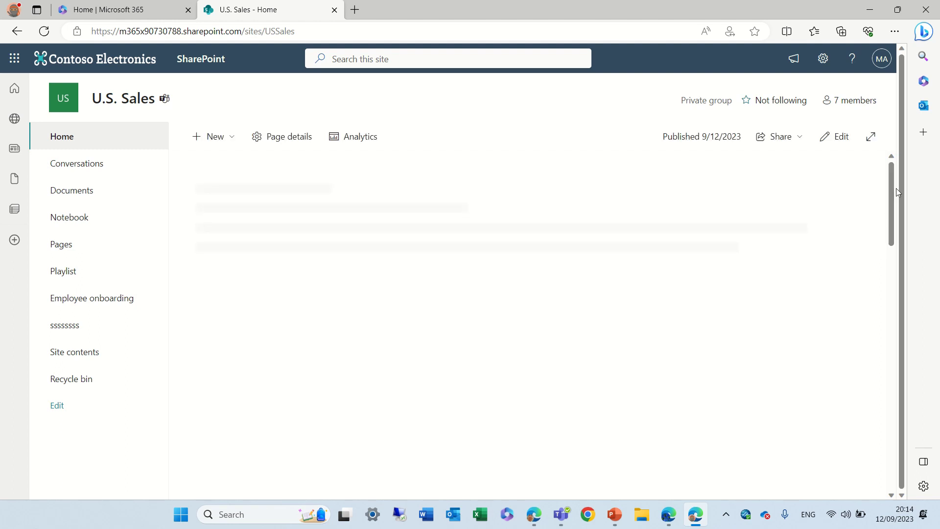
- Reload the republished home page, play the featured Clipchamp video in the Theater layout, and pause it after a couple of seconds
drag(892, 197, 888, 138)
drag(891, 192, 889, 166)
click(411, 31)
key(Return)
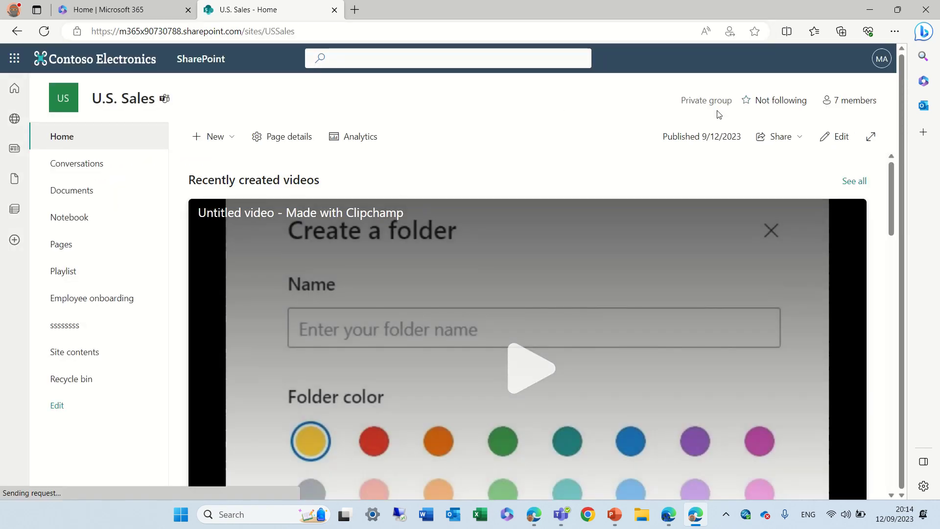
drag(890, 230, 900, 198)
click(528, 322)
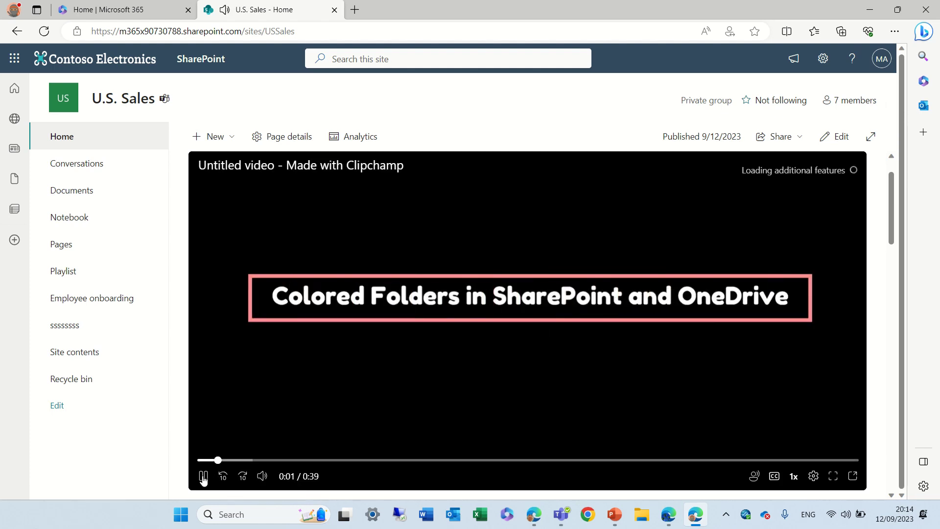
click(203, 477)
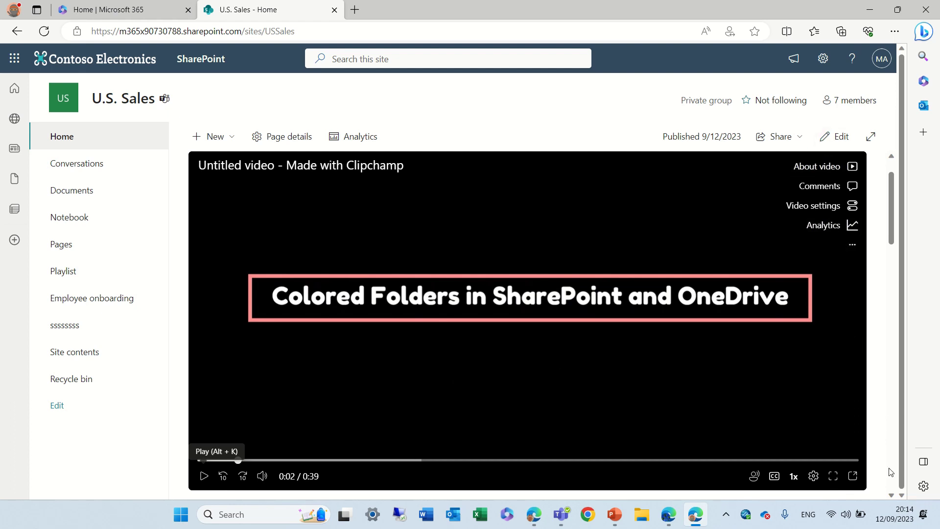
- Reopen the U.S. Sales home page for editing and republish it
click(836, 136)
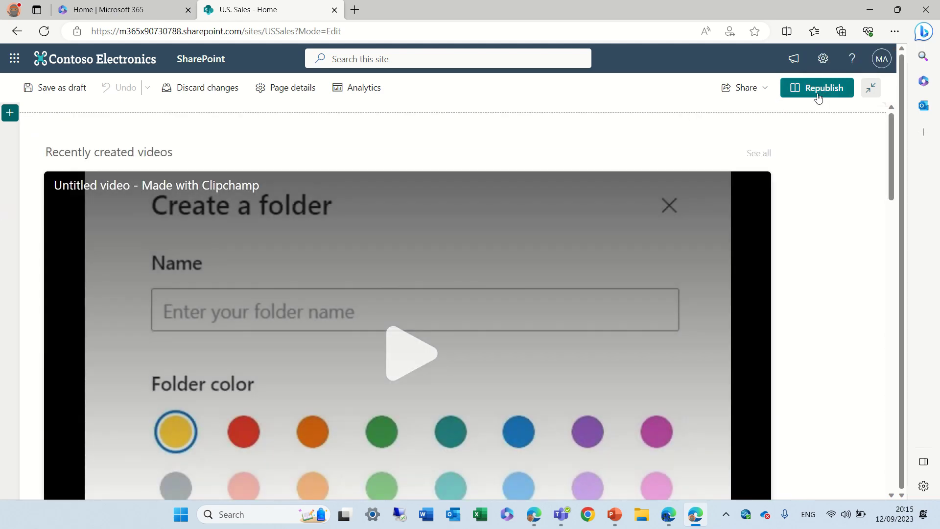
click(818, 96)
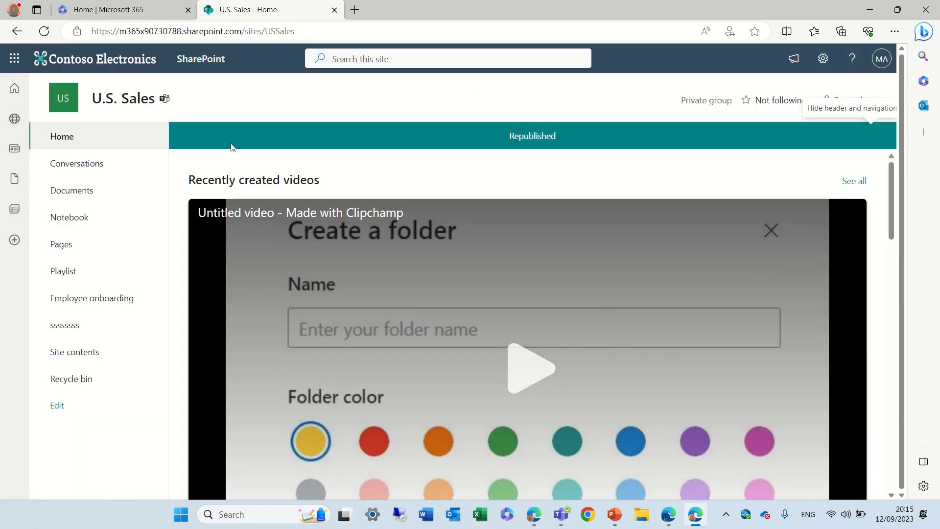
- Examine the contents of the Sales East and Sales West folders in the site's Documents library
click(54, 189)
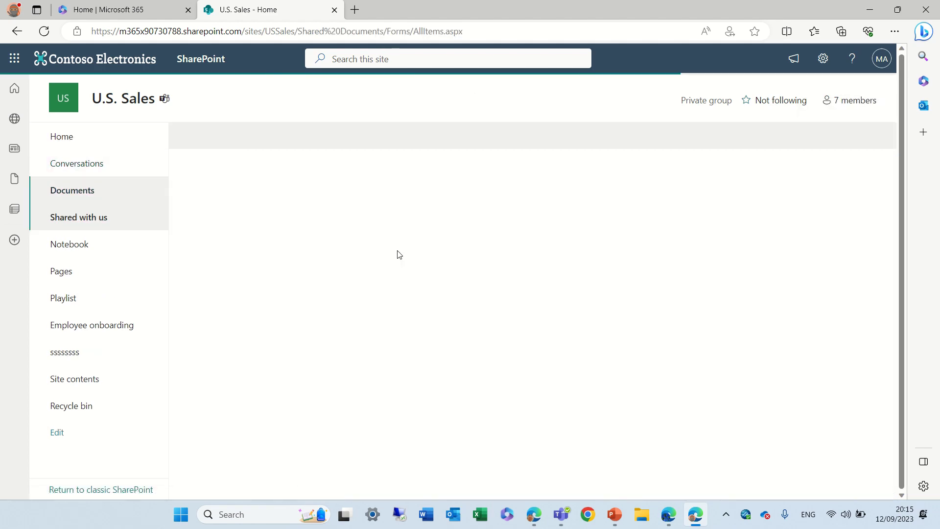
click(104, 195)
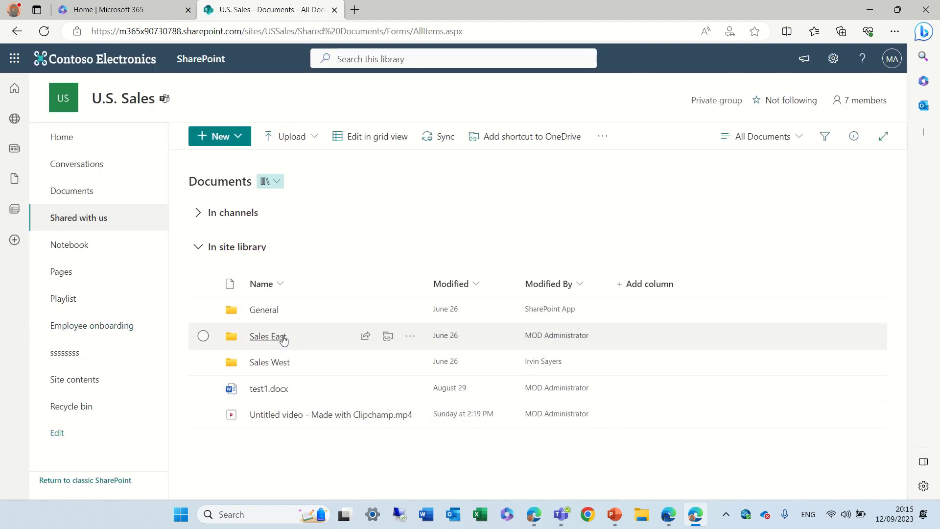
click(265, 338)
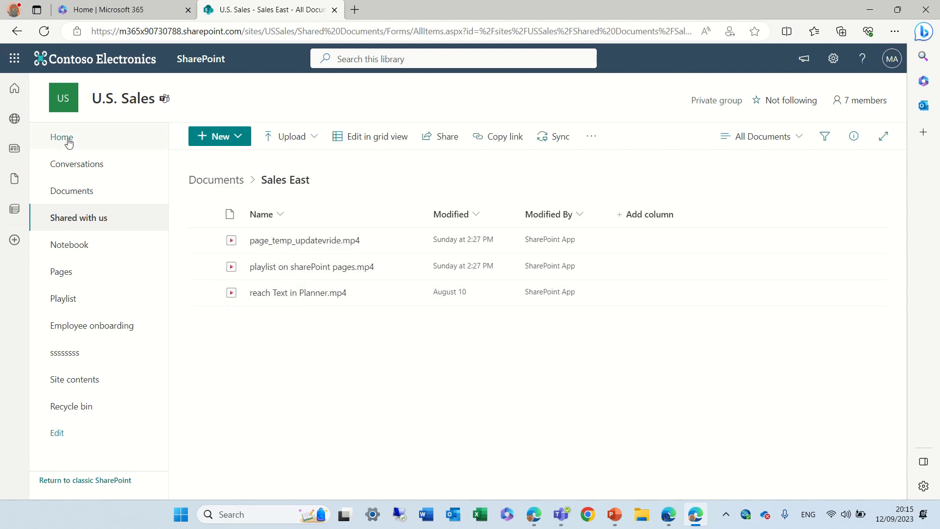
click(18, 41)
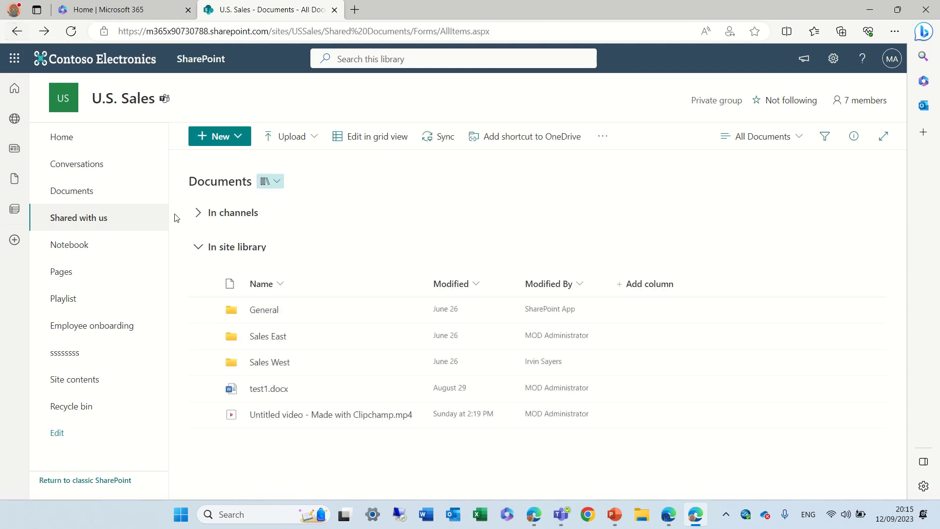
click(284, 362)
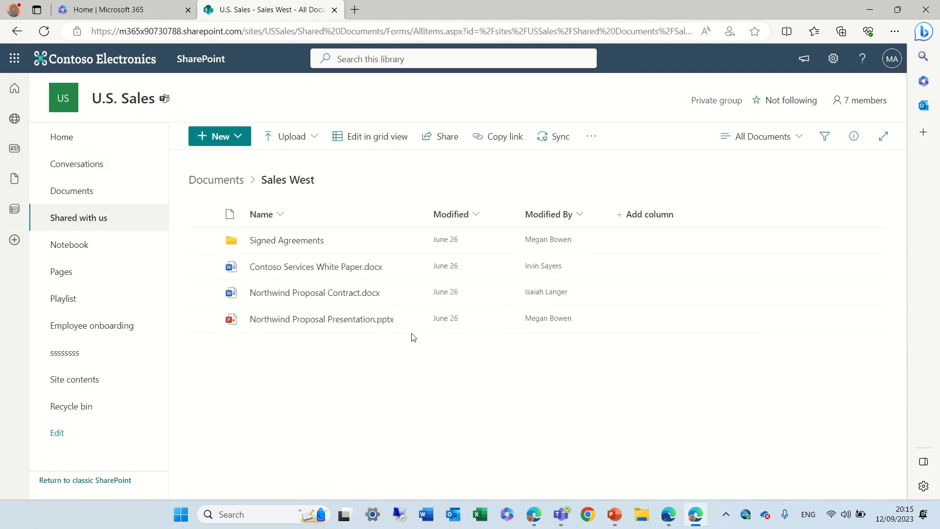
click(17, 32)
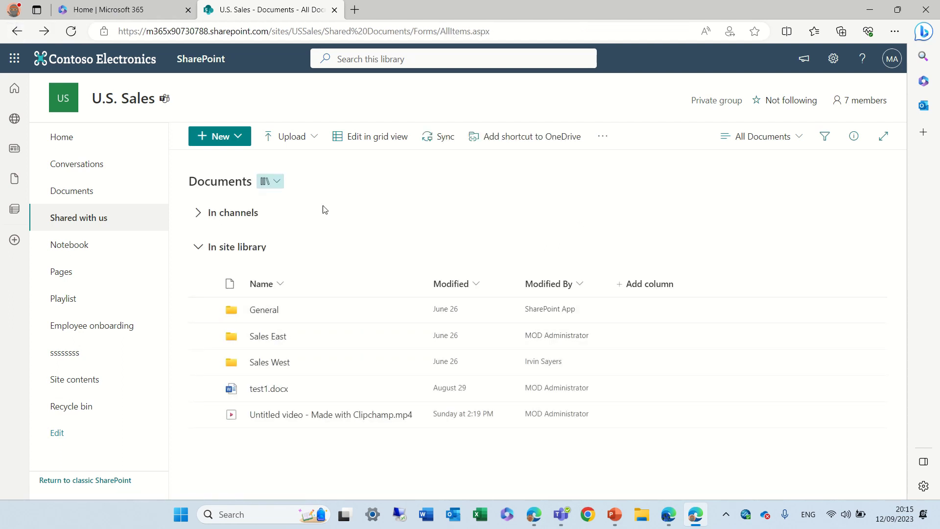
- Return to the home page, reopen it for editing, and set the topmost Stream web part's source to Folder
click(74, 138)
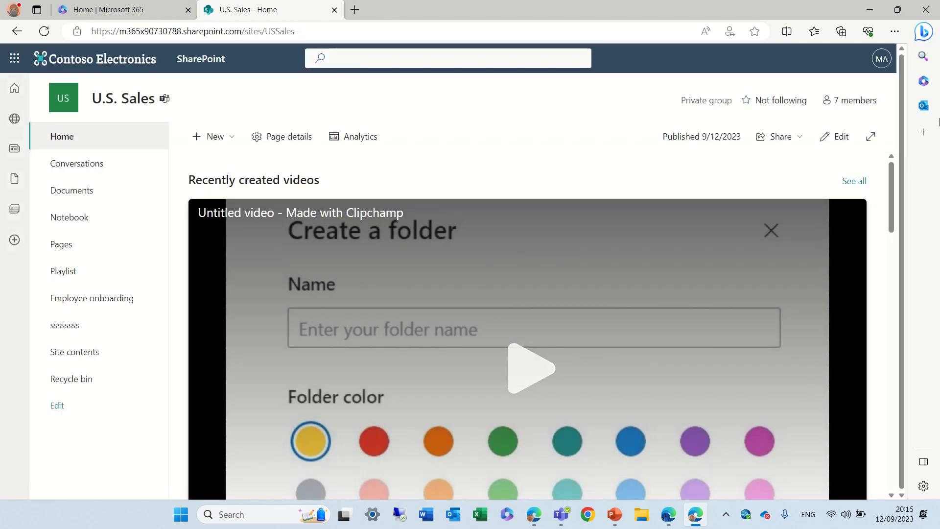
click(834, 144)
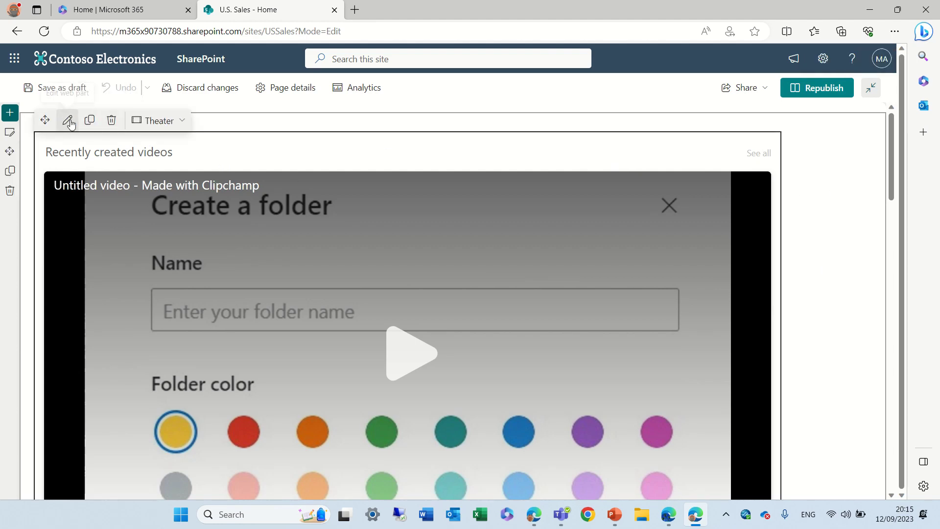
click(67, 120)
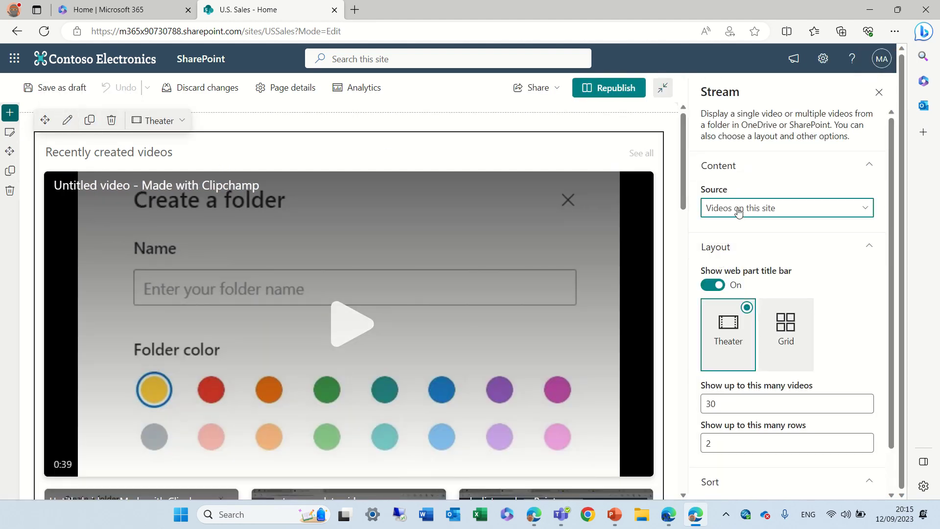
click(737, 209)
click(746, 257)
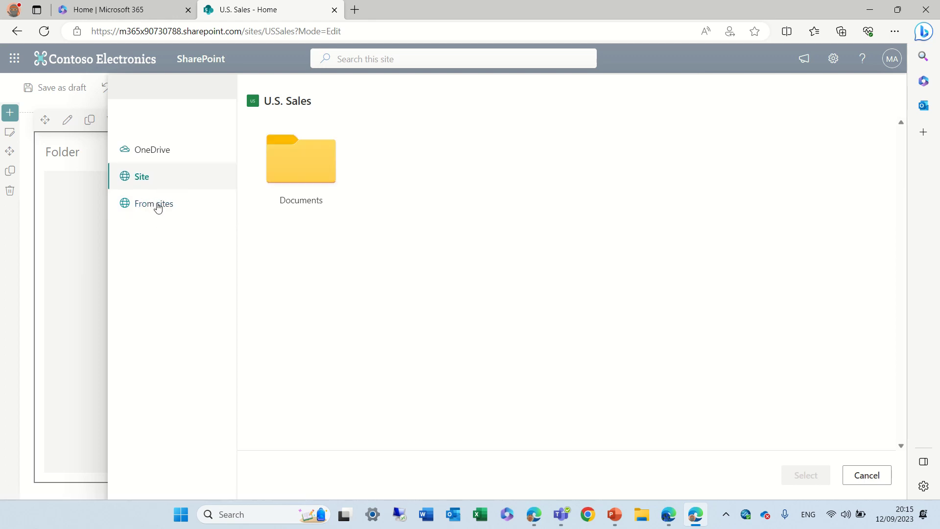
- Try to use the whole Documents library of the U.S. Sales site as the web part's video folder
click(153, 205)
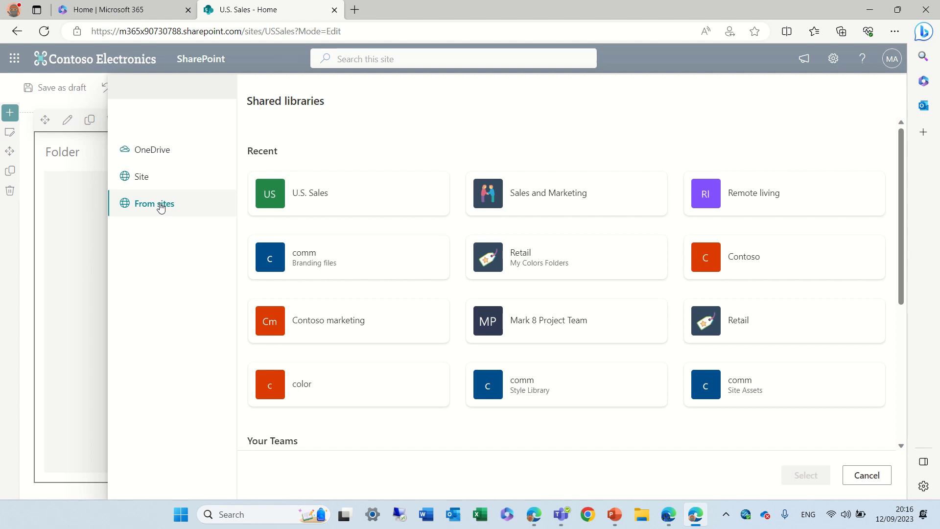
click(153, 176)
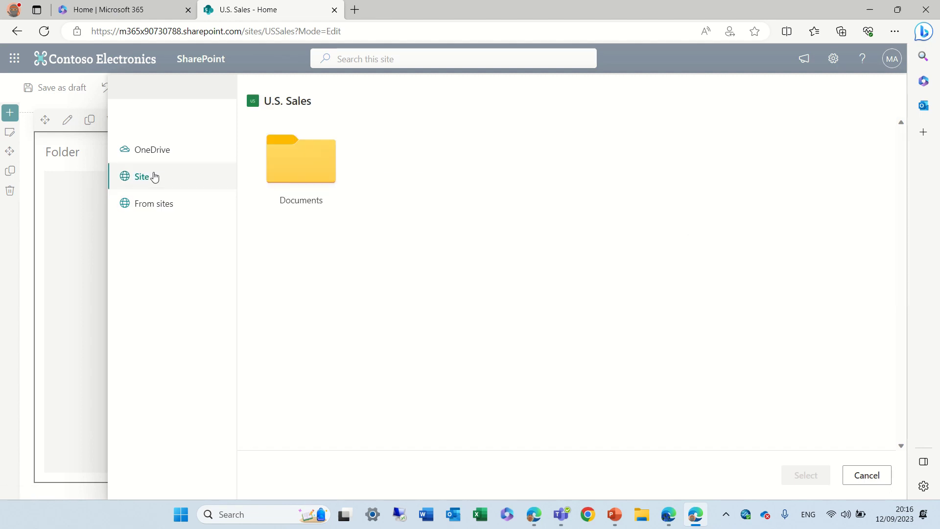
click(336, 167)
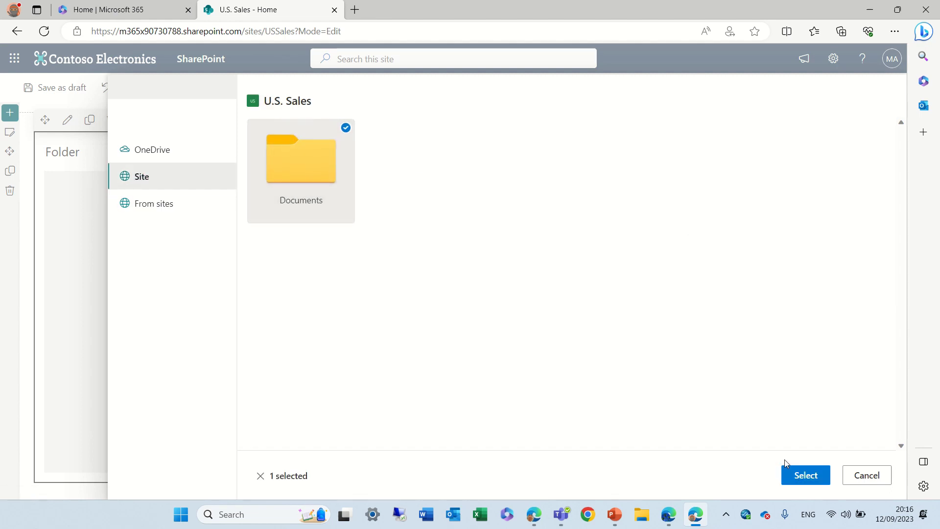
click(806, 473)
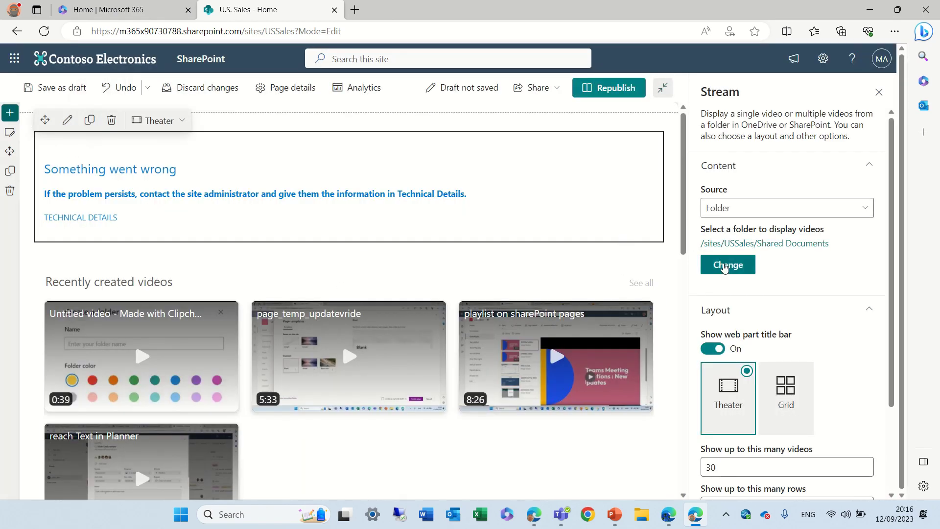
- Set the web part's video folder to Sales East in the site's Documents library and republish the page
click(735, 267)
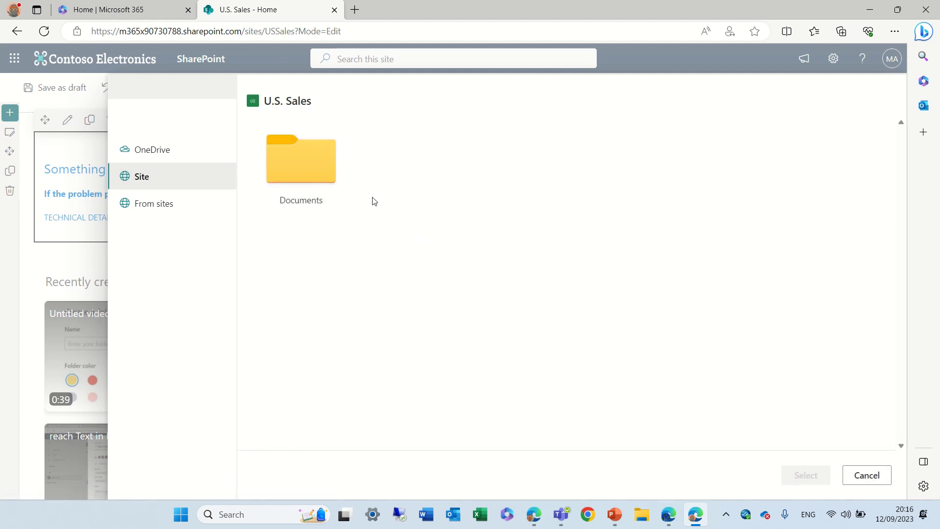
click(310, 171)
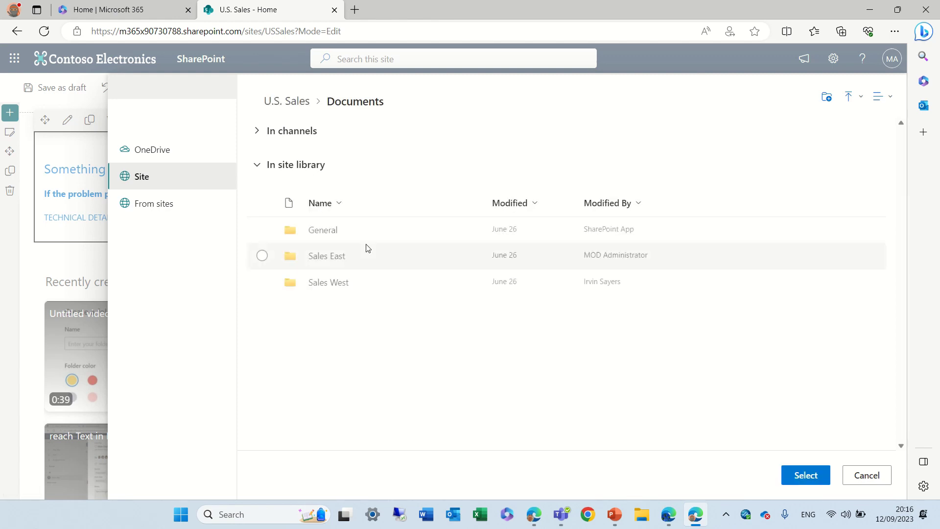
click(317, 255)
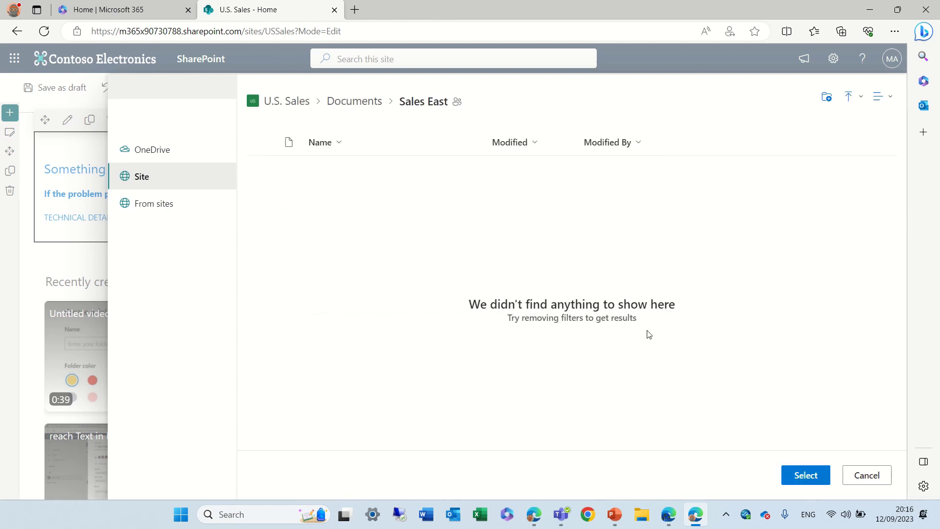
click(361, 102)
click(337, 263)
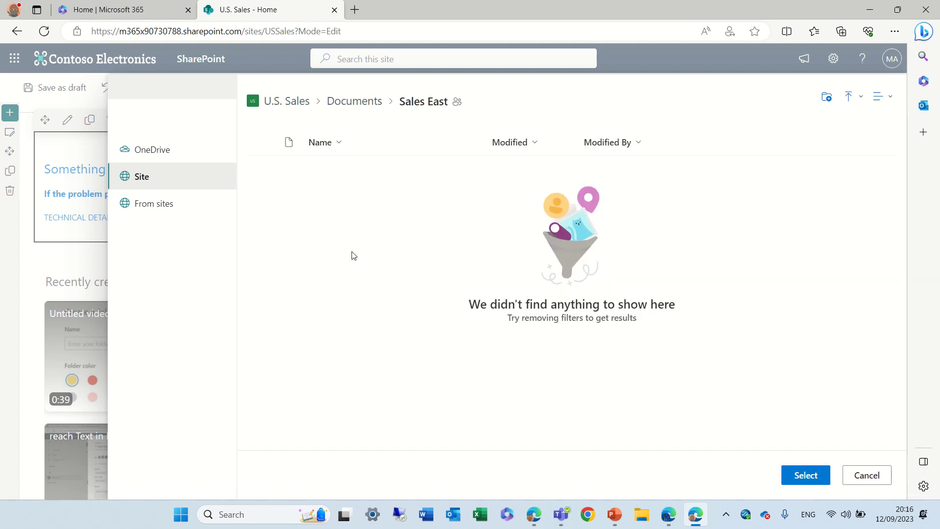
click(805, 475)
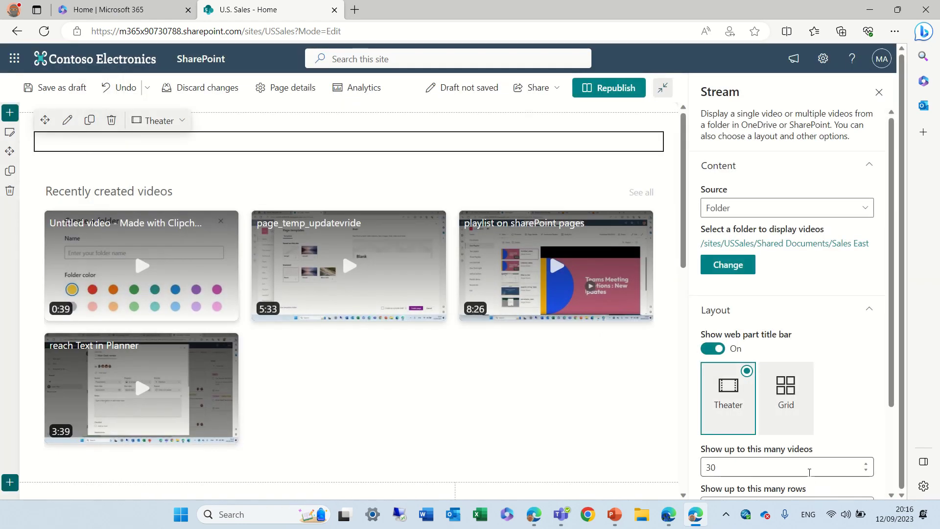
drag(891, 233, 889, 152)
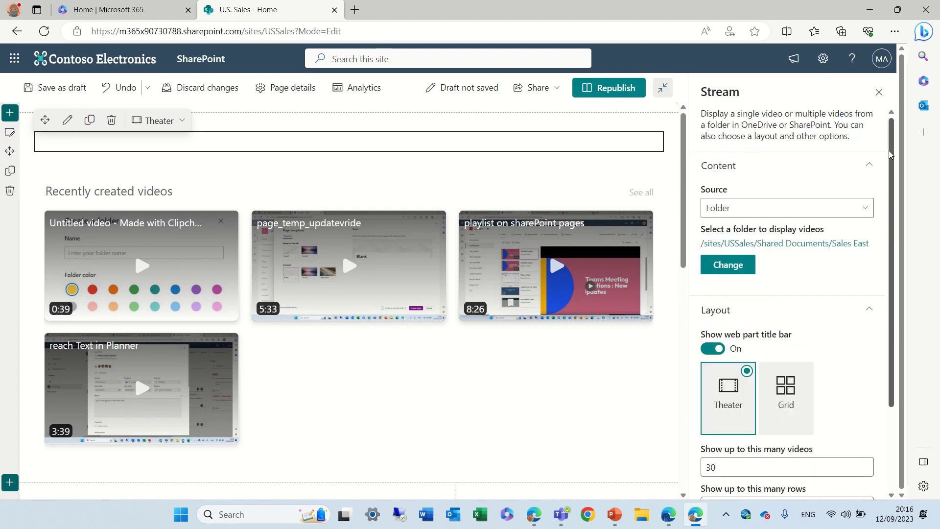
click(615, 87)
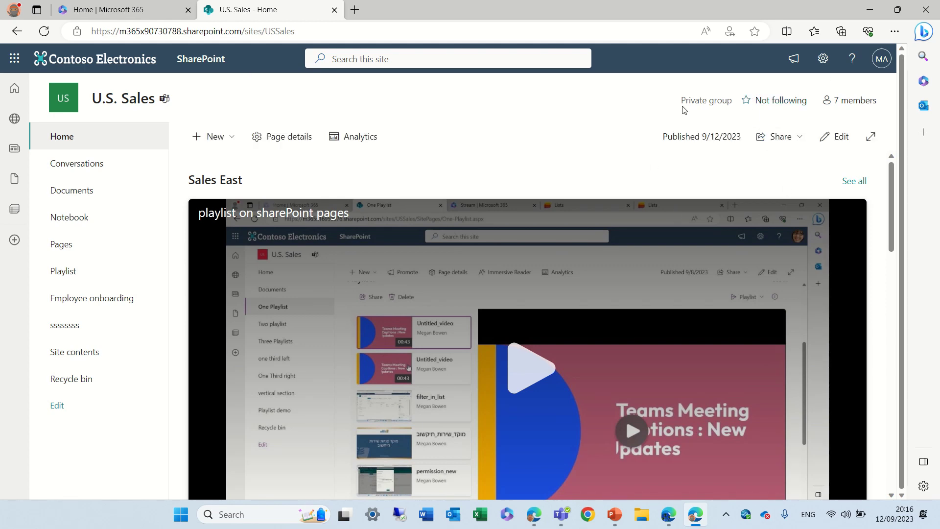
- Reopen the home page for editing, switch the Sales East web part to the Grid layout, and republish
click(837, 137)
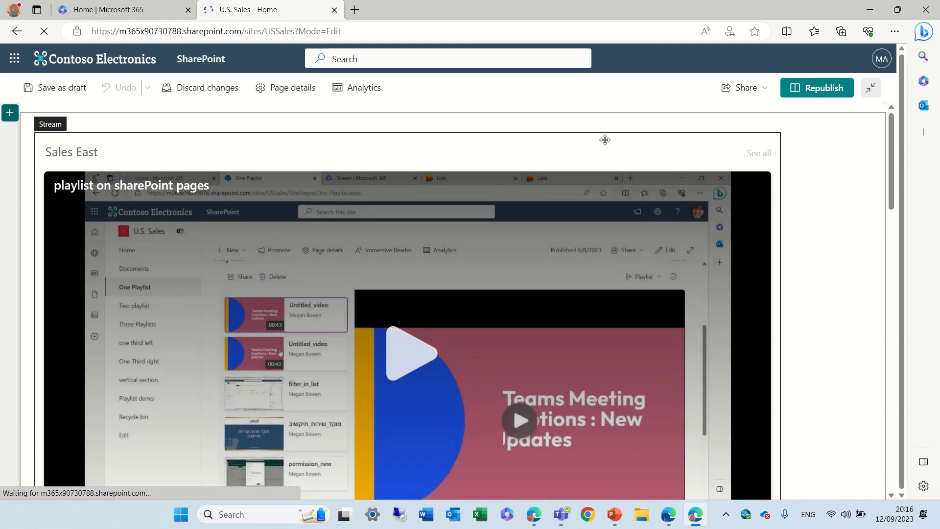
click(68, 120)
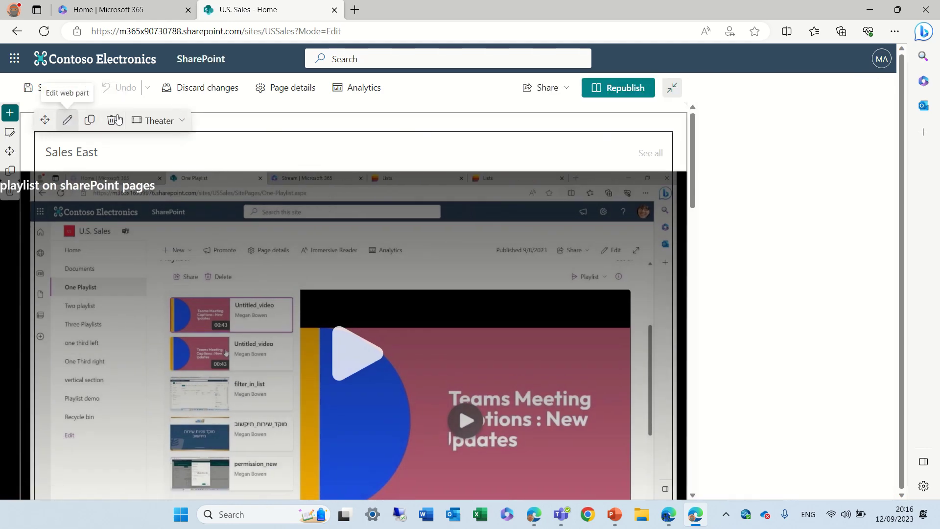
click(786, 394)
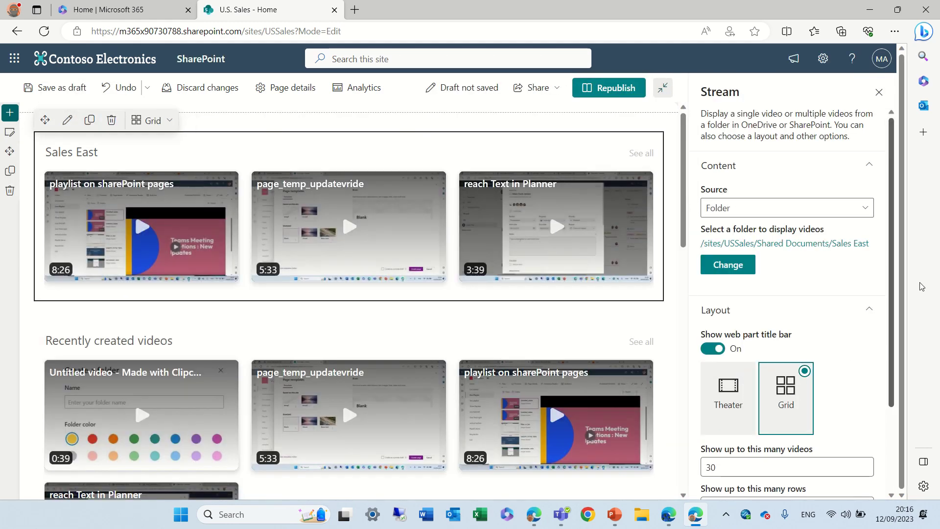
click(616, 90)
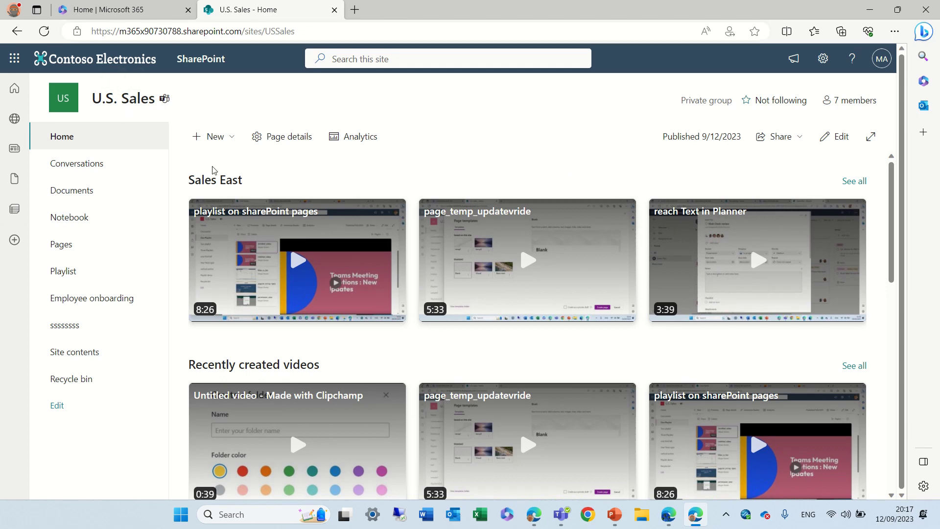
- Switch to the Microsoft 365 browser tab and open the Retail site from the SharePoint start page
click(136, 15)
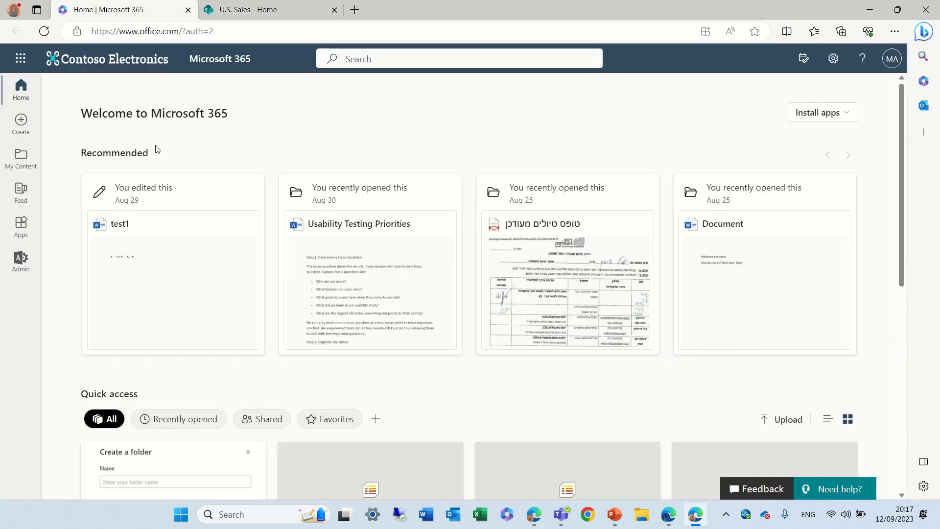
click(131, 69)
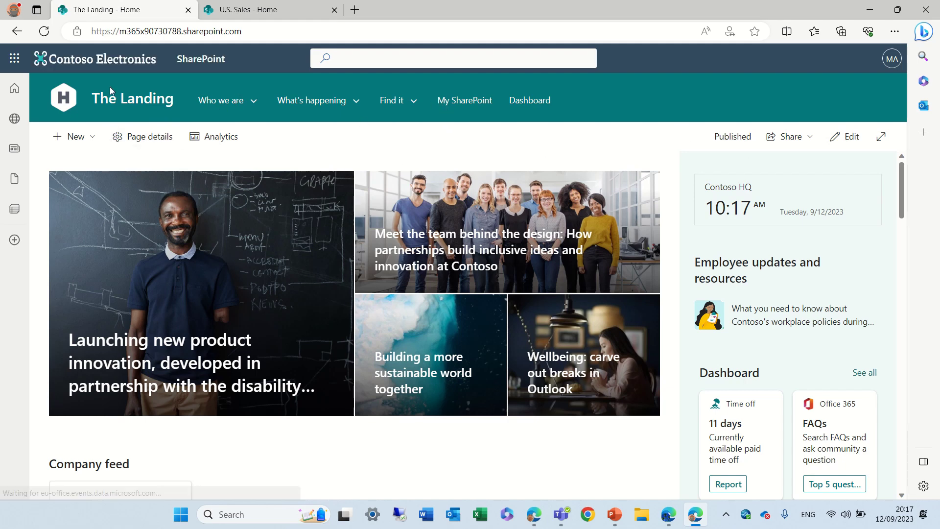
click(198, 71)
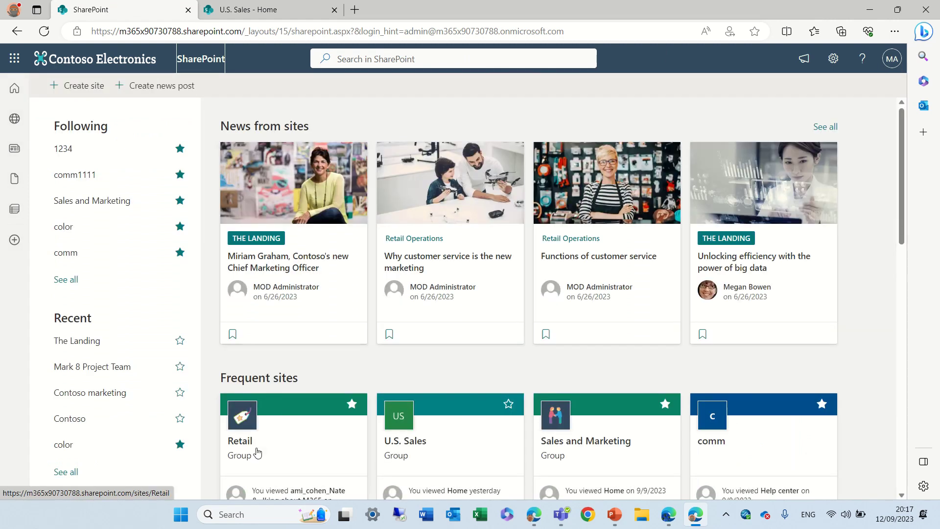
click(241, 442)
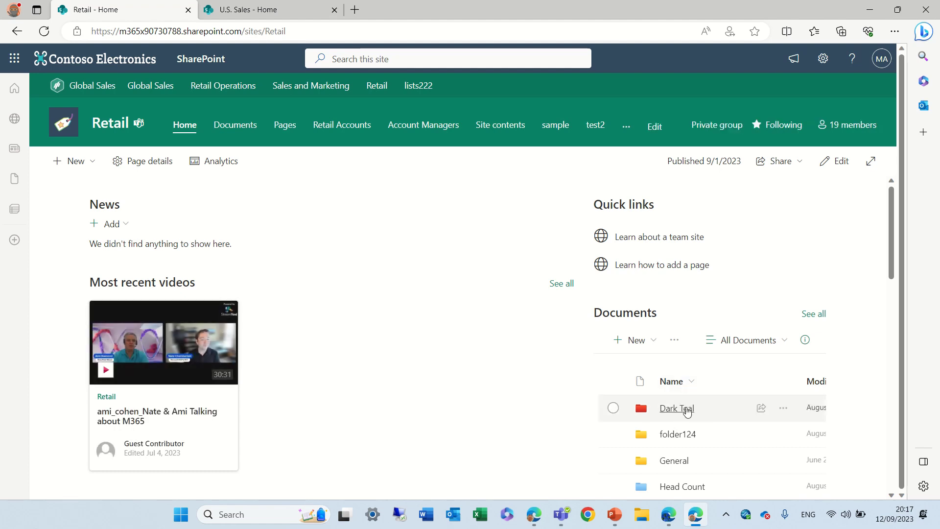
- Look into the Dark Teal folder in the Retail home page's Documents section, then open the full Documents library
scroll(687, 410, down, 3)
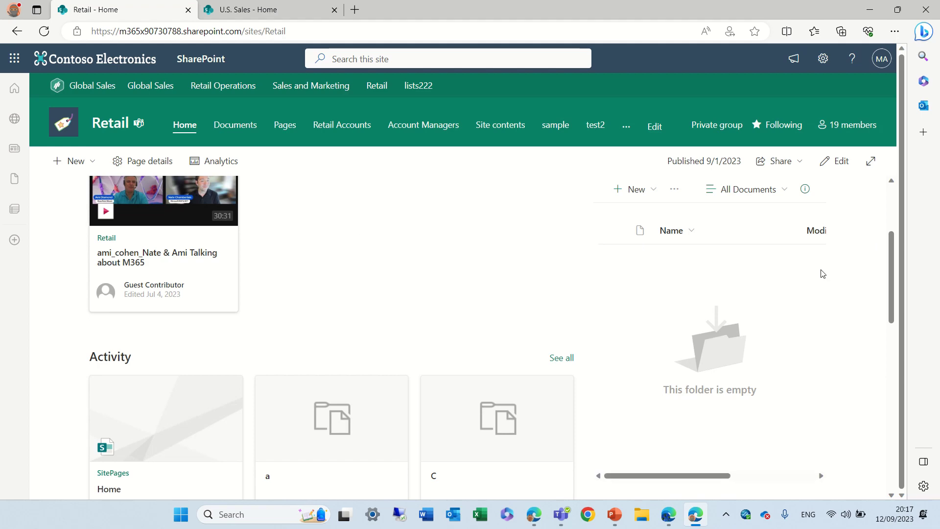
drag(894, 297, 900, 171)
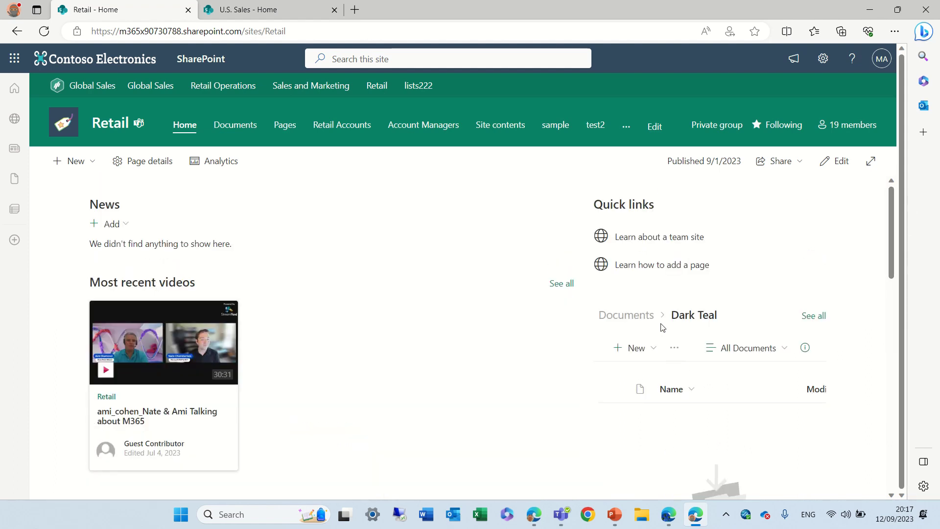
click(623, 319)
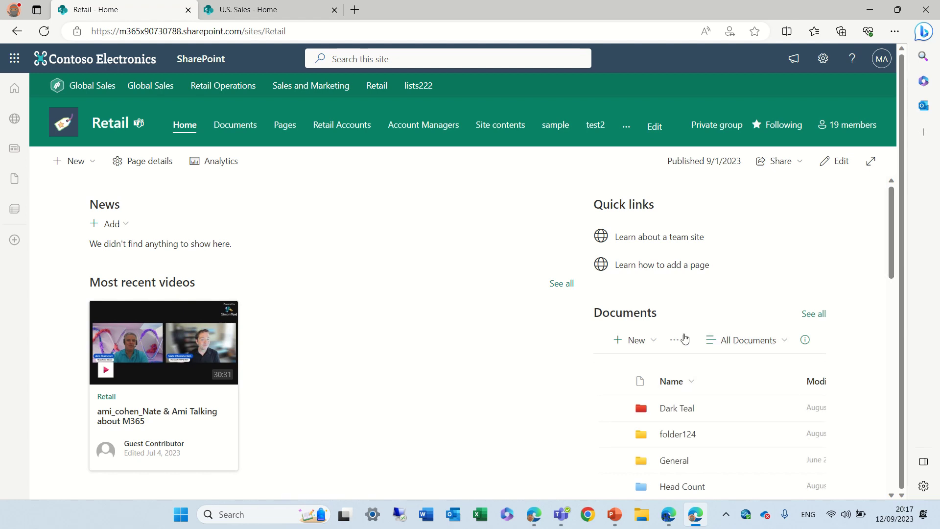
click(817, 315)
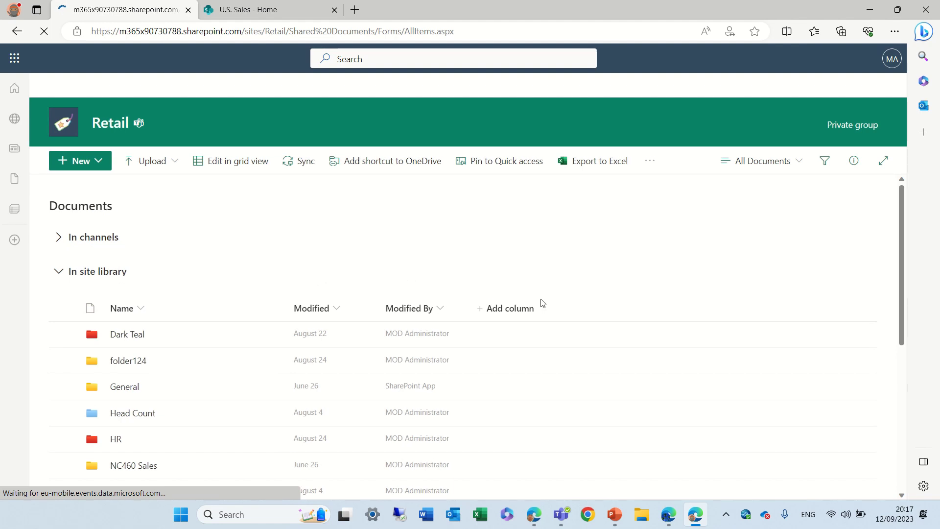
click(160, 167)
click(166, 184)
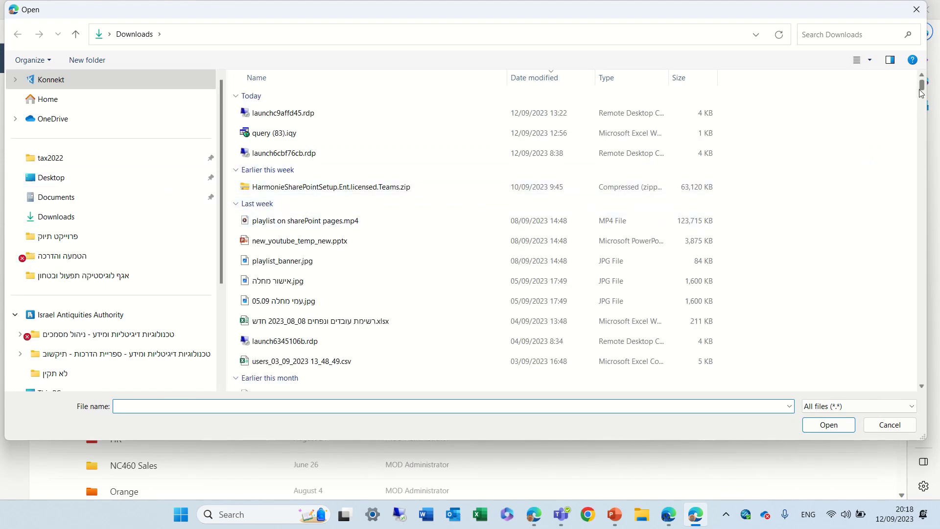
drag(921, 93, 902, 232)
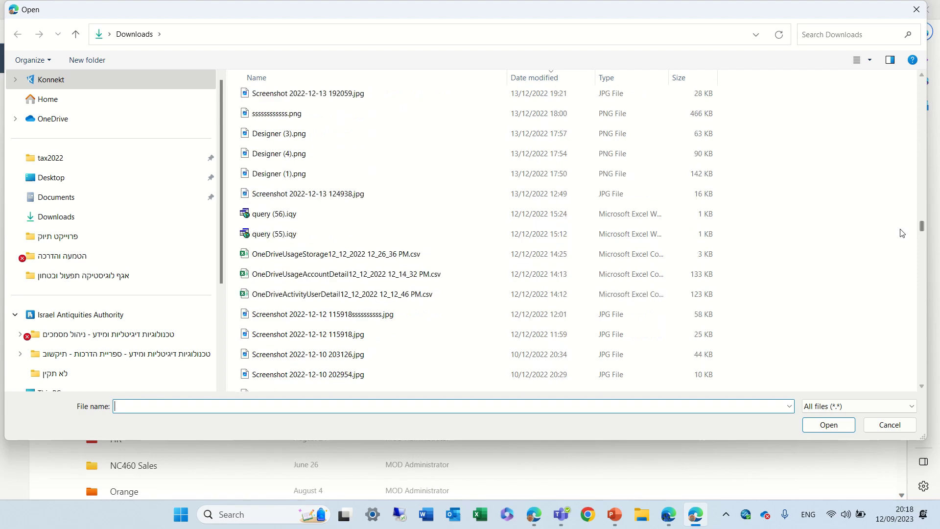
click(888, 425)
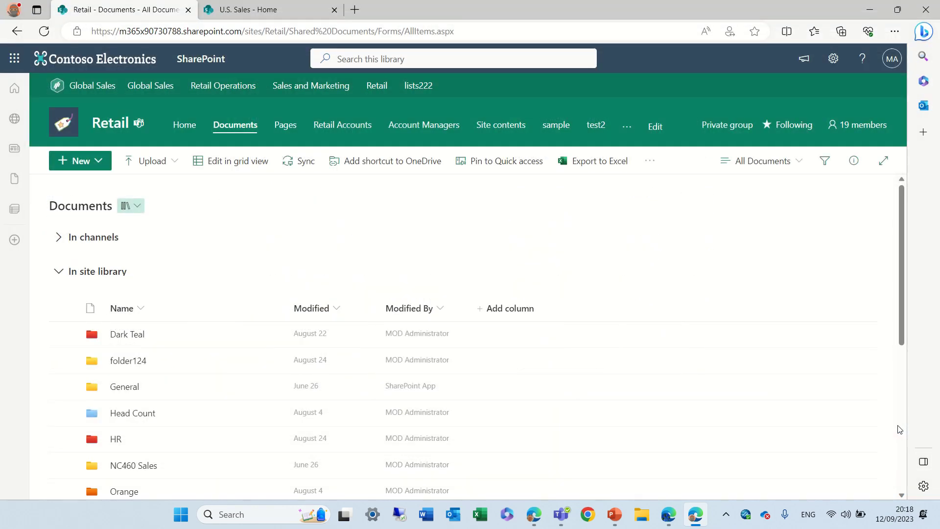
- Switch to the U.S. Sales tab, edit its home page, and add a Highlighted content web part above the Sales East videos
click(292, 7)
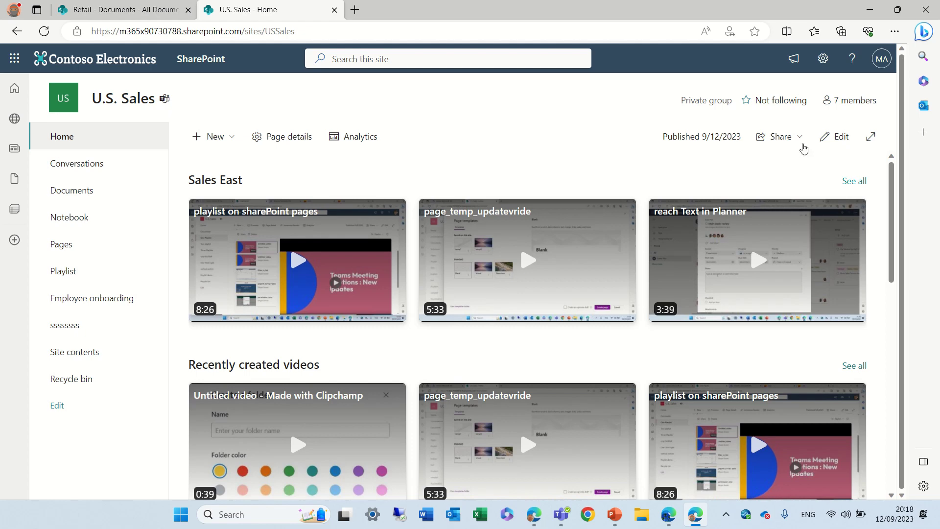
click(841, 136)
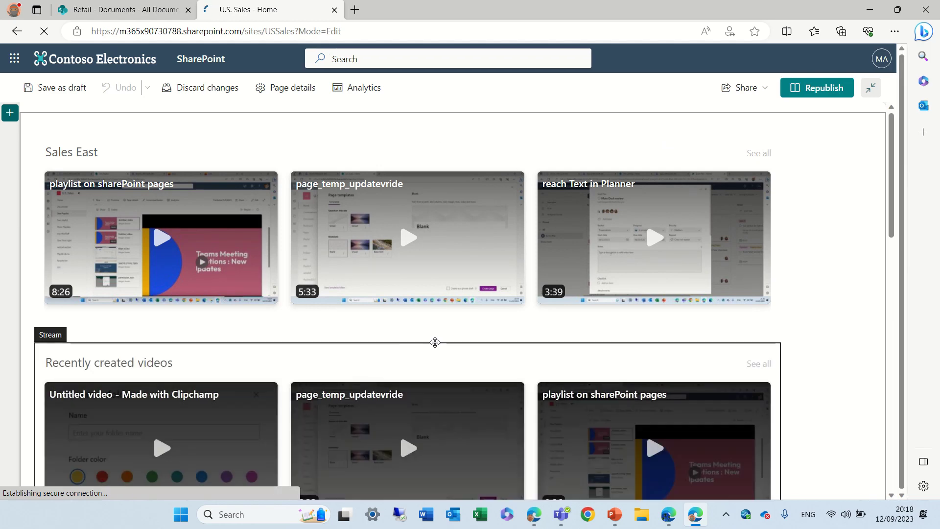
click(411, 344)
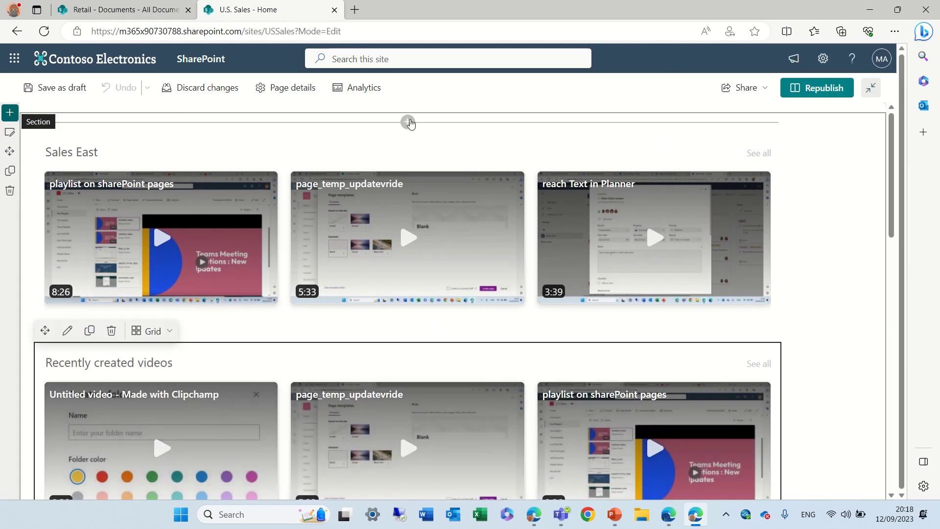
click(408, 121)
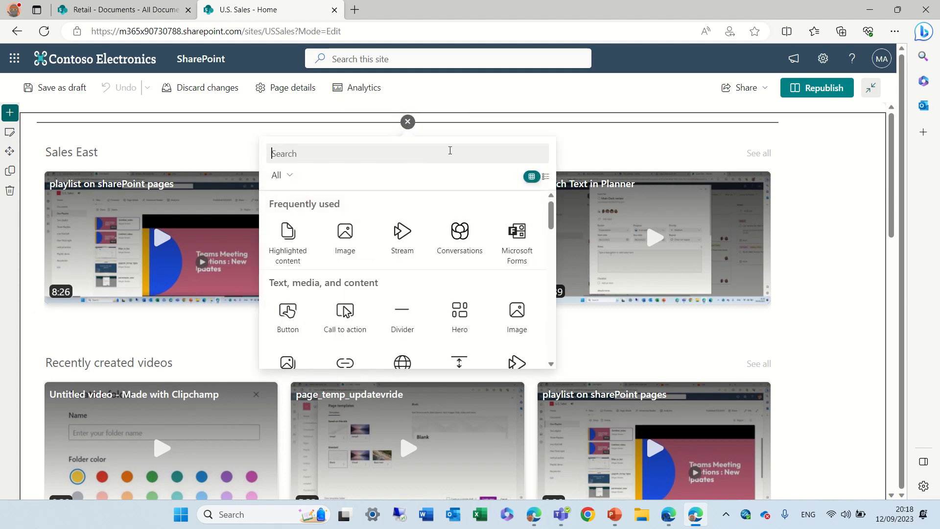
text(hi)
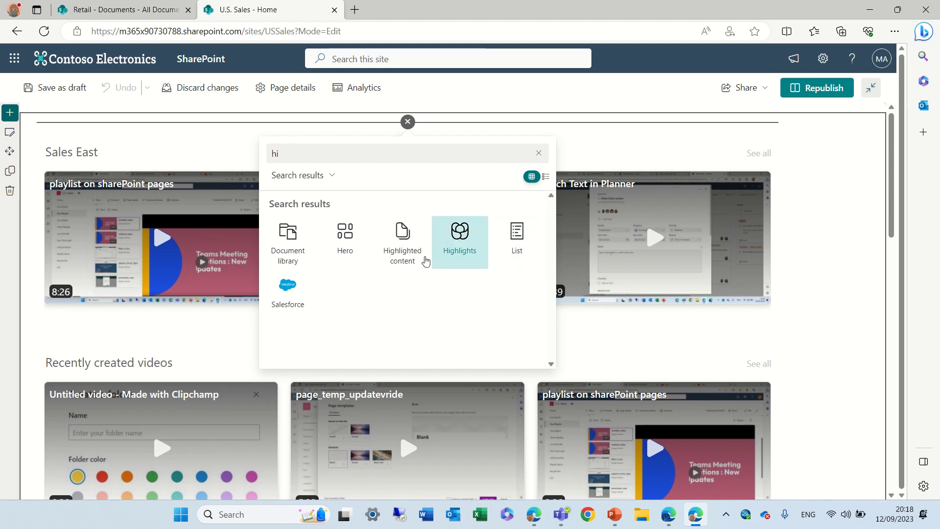
click(407, 244)
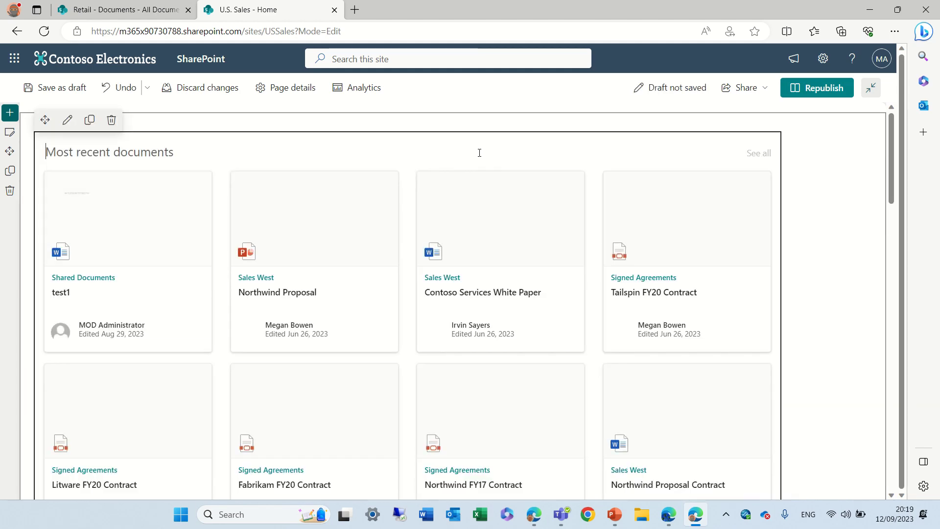
- Set the Highlighted content web part's content type to Videos
click(67, 120)
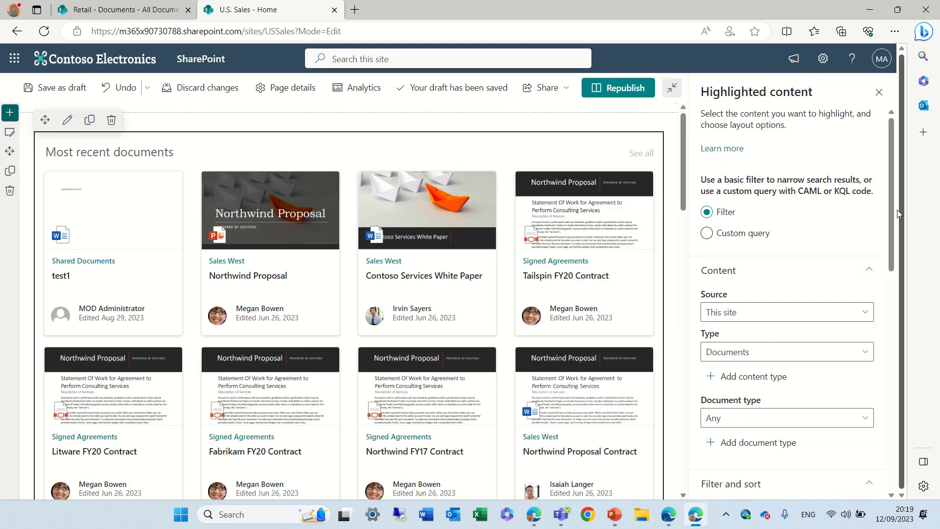
drag(889, 180, 888, 231)
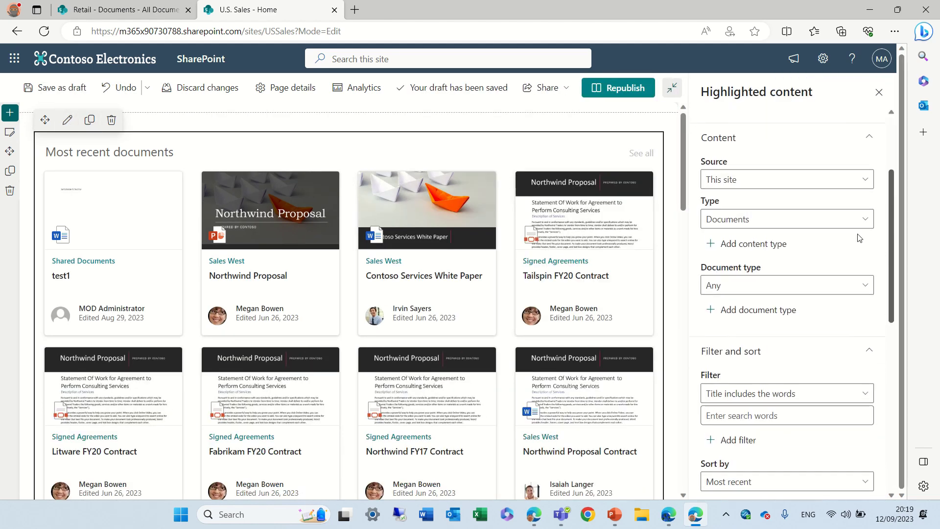
click(759, 219)
click(739, 307)
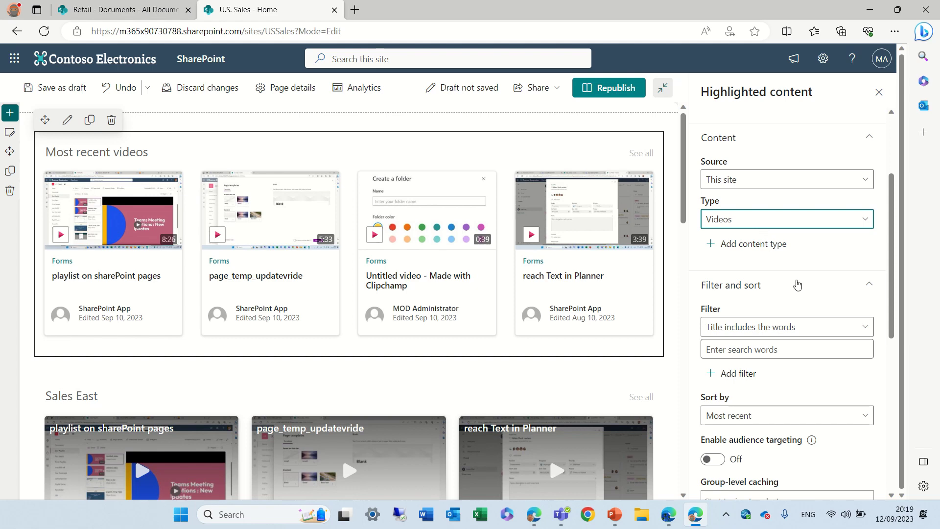
- Look through the Highlighted content web part's filter choices, layout options and item limit
click(848, 327)
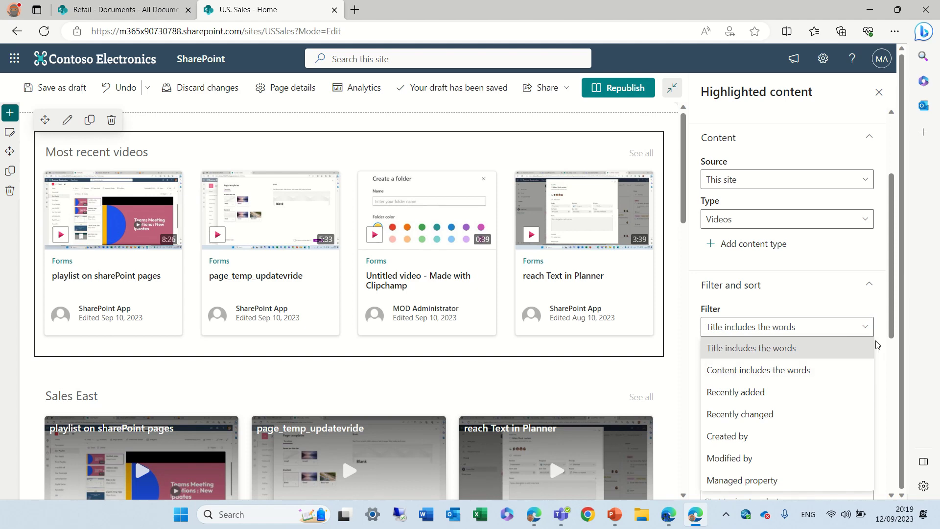
click(866, 321)
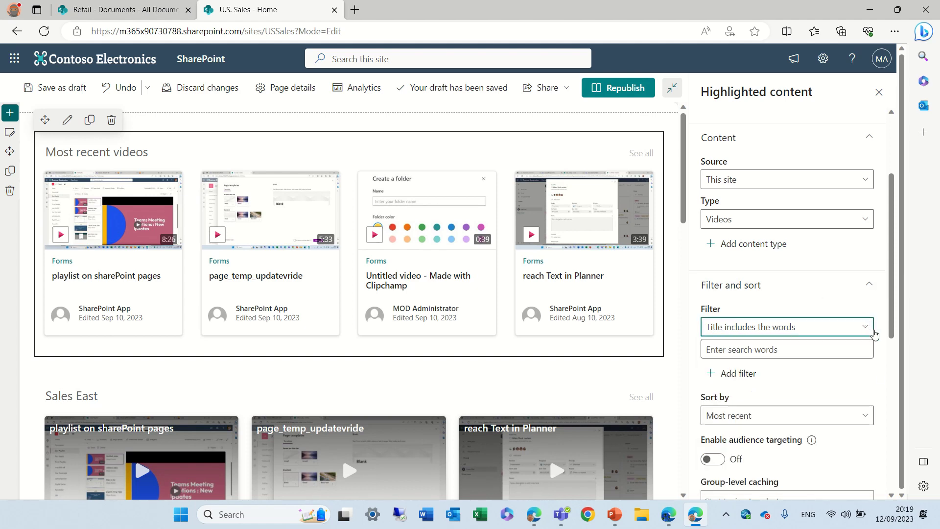
drag(895, 267, 890, 403)
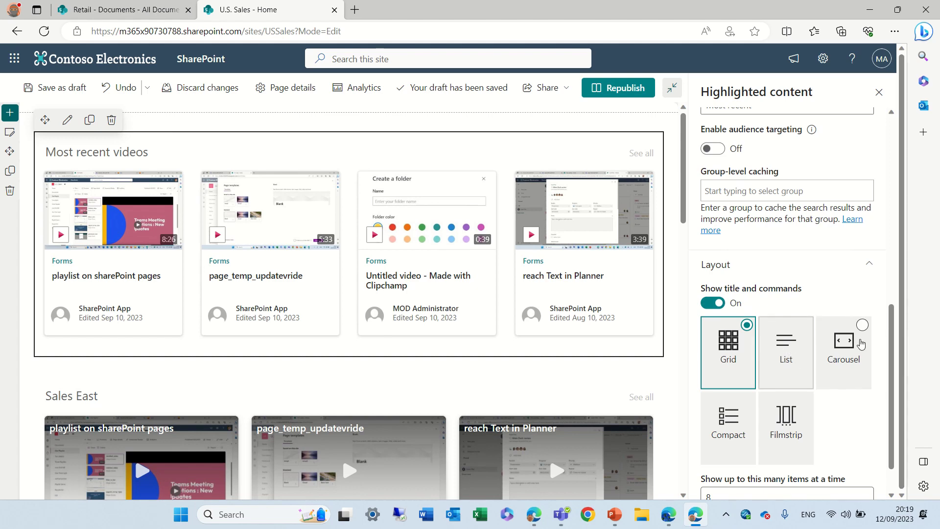
scroll(893, 391, down, 1)
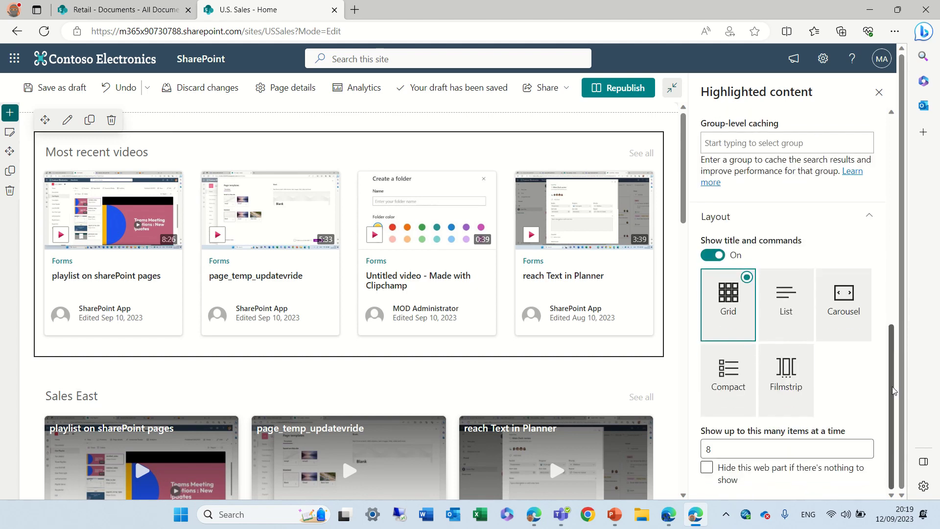
scroll(886, 375, up, 10)
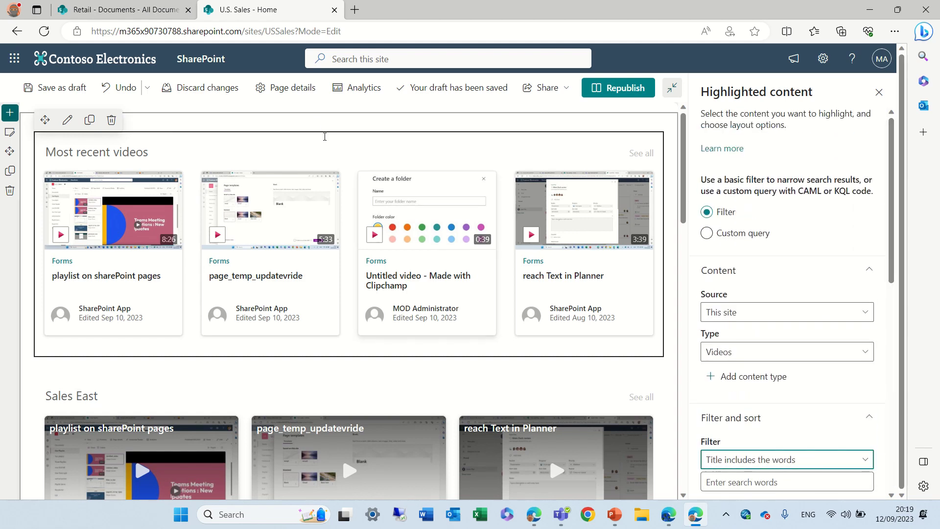
- Add a File and Media web part above Most recent videos with "Untitled video - Made with Clipchamp", and briefly play the video
click(349, 122)
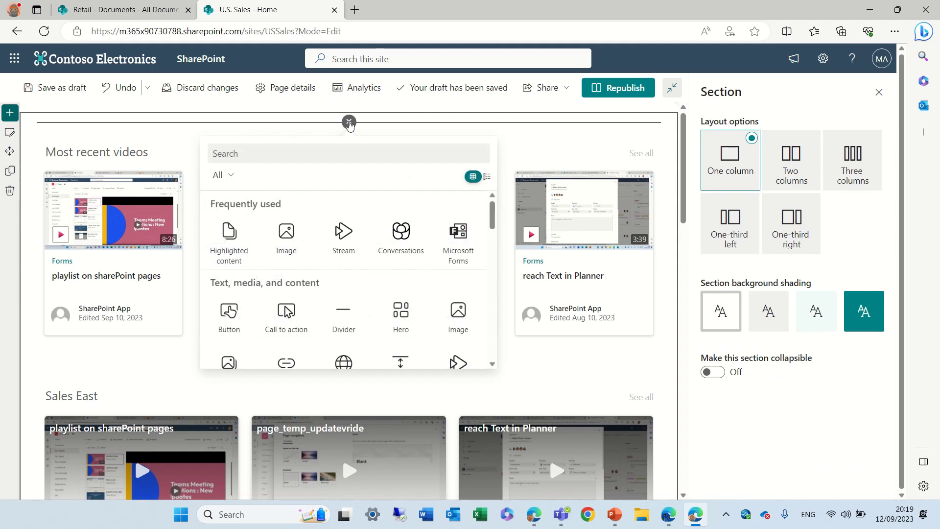
text(med)
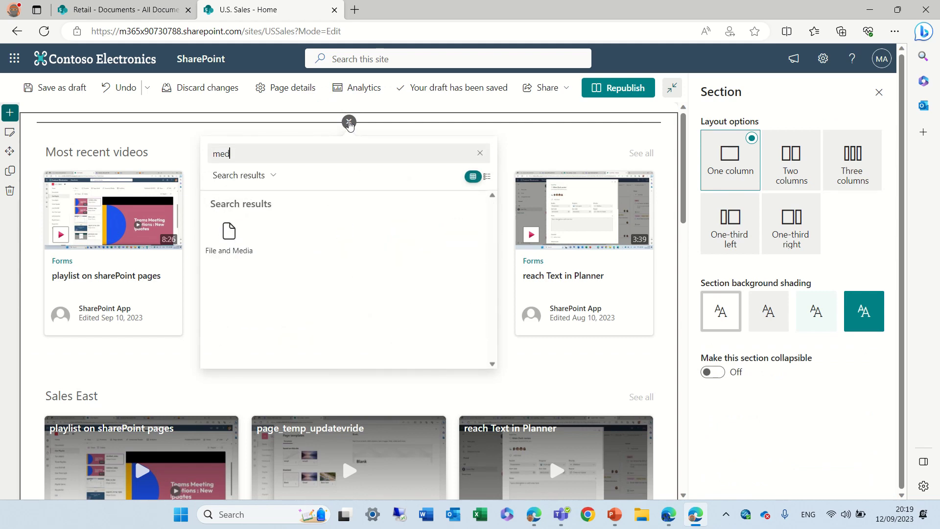
click(228, 237)
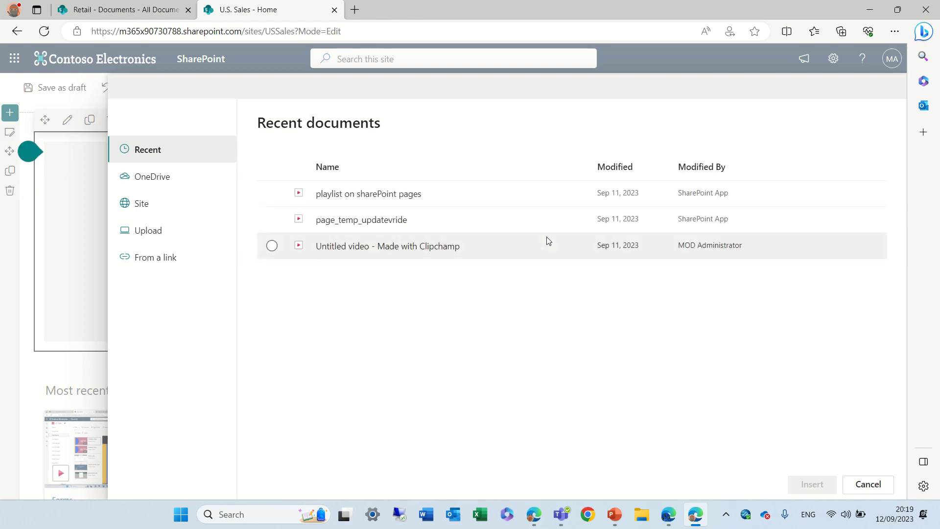
click(271, 245)
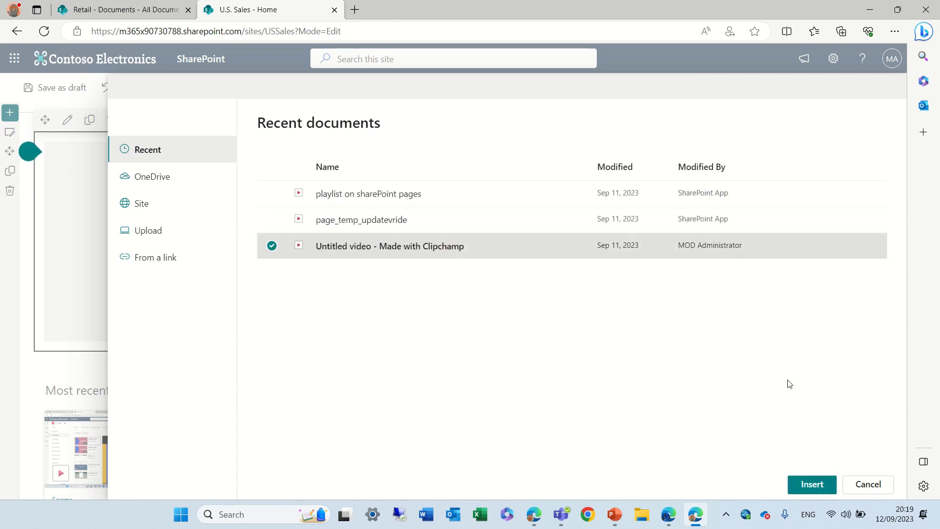
click(819, 482)
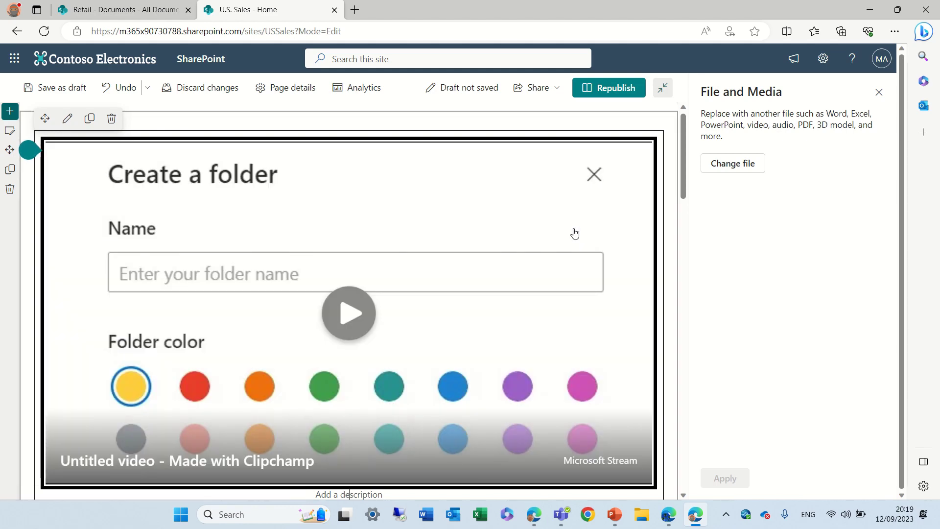
click(574, 233)
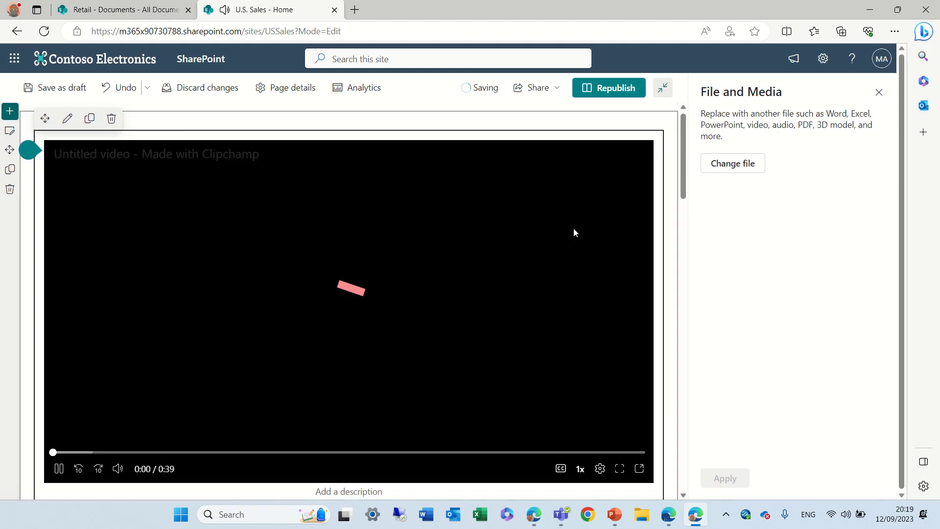
click(59, 468)
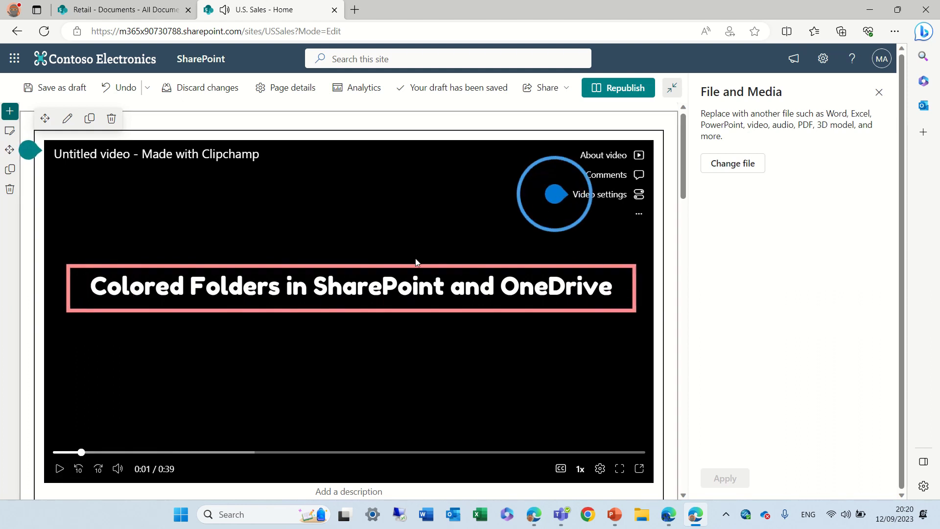